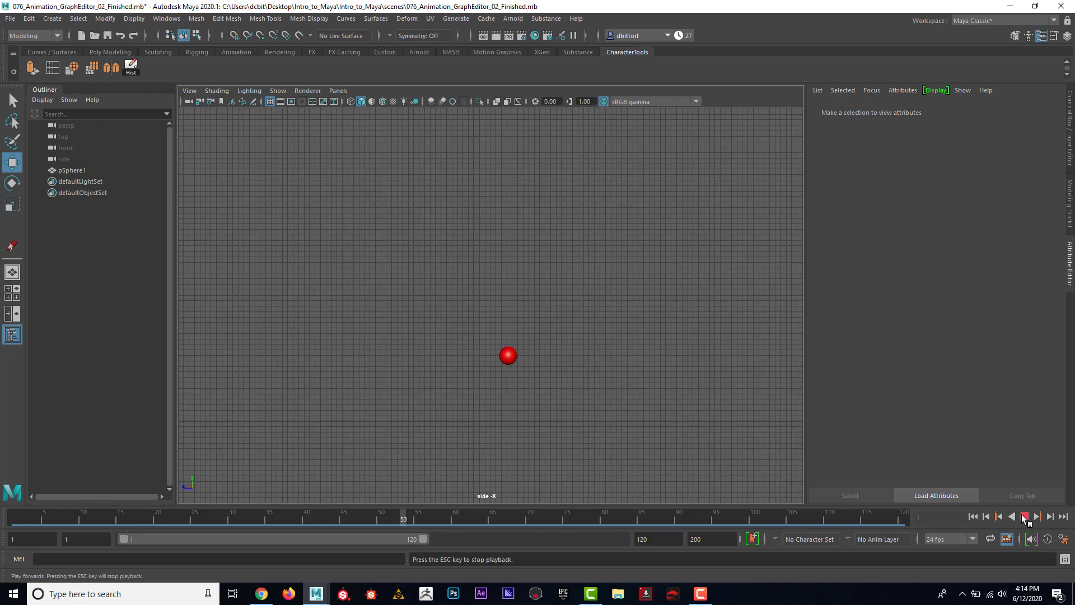
# Stop the playback, return to frame 1 and select the horizontal face loop just above the sphere's middle
pyautogui.click(1024, 516)
pyautogui.click(973, 517)
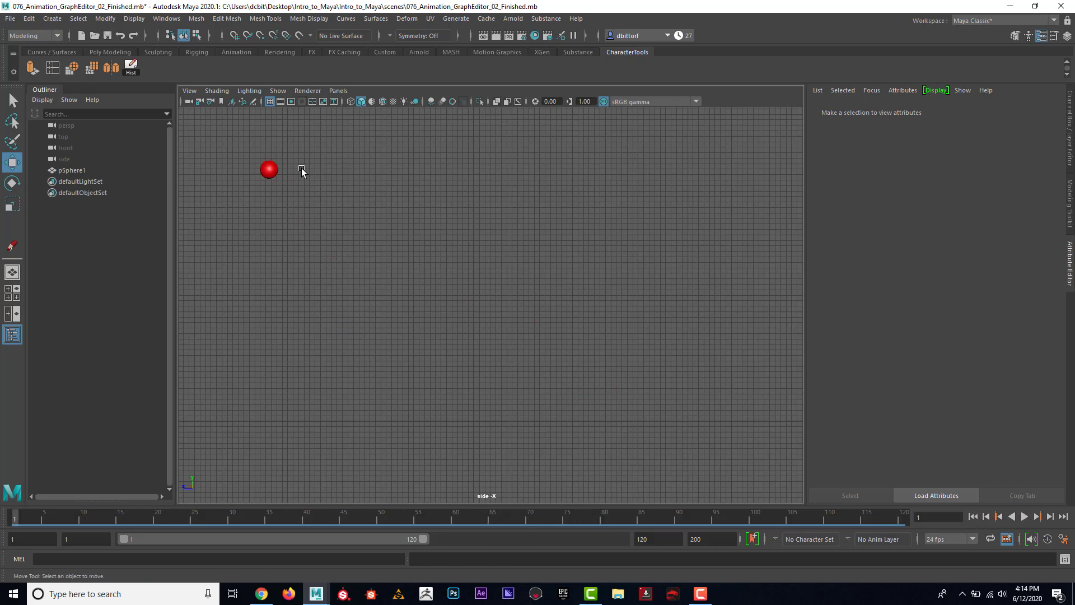
pyautogui.keyDown('alt'); pyautogui.moveTo(249, 186); pyautogui.dragTo(365, 287, button='middle'); pyautogui.keyUp('alt')
pyautogui.keyDown('alt'); pyautogui.moveTo(404, 287); pyautogui.dragTo(428, 284, button='right'); pyautogui.keyUp('alt')
pyautogui.keyDown('alt'); pyautogui.moveTo(214, 267); pyautogui.dragTo(448, 317, button='middle'); pyautogui.keyUp('alt')
pyautogui.keyDown('alt'); pyautogui.moveTo(448, 318); pyautogui.dragTo(463, 311, button='right'); pyautogui.keyUp('alt')
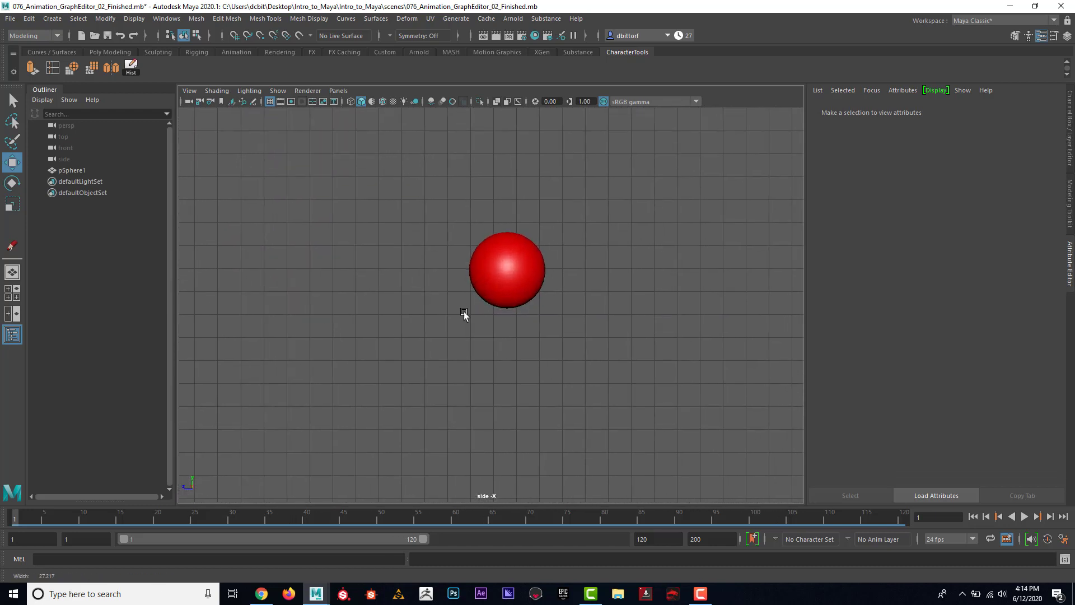
pyautogui.click(488, 234)
pyautogui.keyDown('alt'); pyautogui.moveTo(488, 234); pyautogui.dragTo(448, 283, button='middle'); pyautogui.keyUp('alt')
pyautogui.moveTo(448, 284)
pyautogui.keyDown('alt'); pyautogui.mouseDown(button='right')
pyautogui.moveTo(804, 323)
pyautogui.moveTo(445, 295)
pyautogui.mouseUp(button='right'); pyautogui.keyUp('alt')
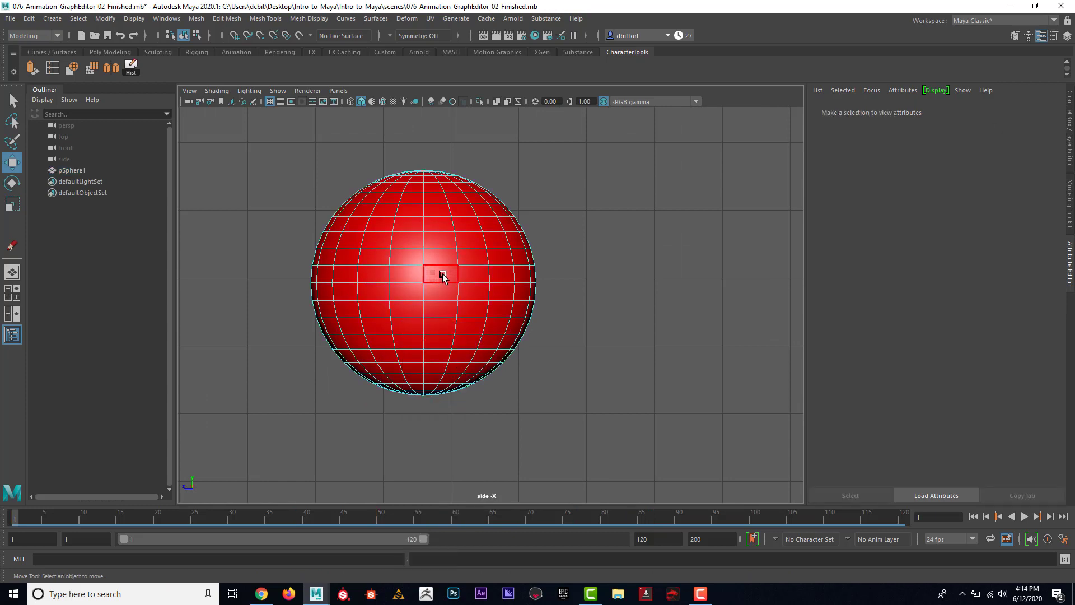
pyautogui.click(442, 274)
pyautogui.moveTo(424, 253); pyautogui.dragTo(427, 283, button='right')
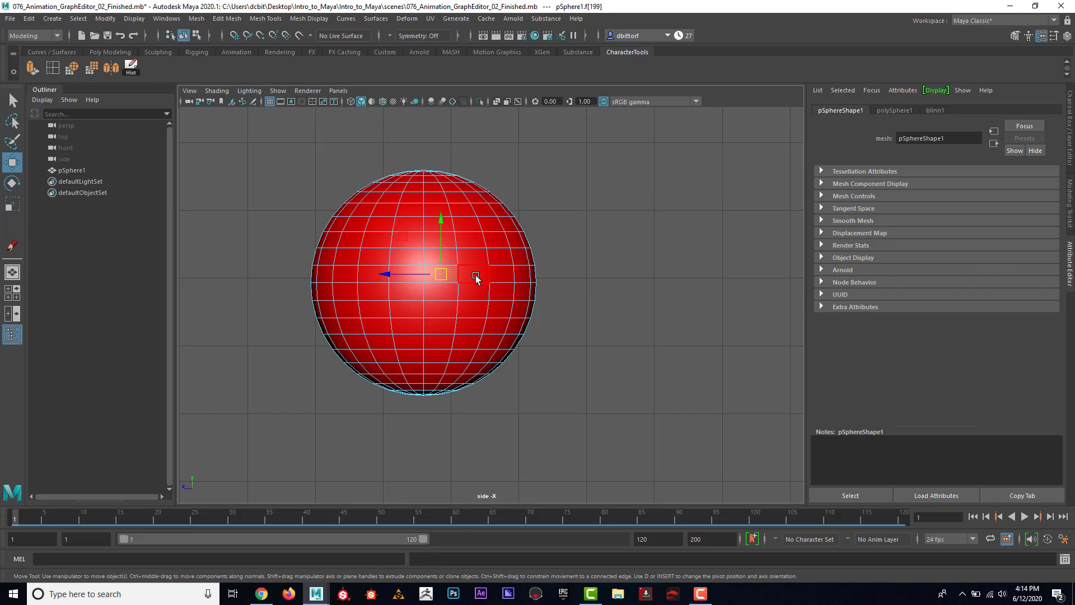
pyautogui.keyDown('shift'); pyautogui.doubleClick(476, 274); pyautogui.keyUp('shift')
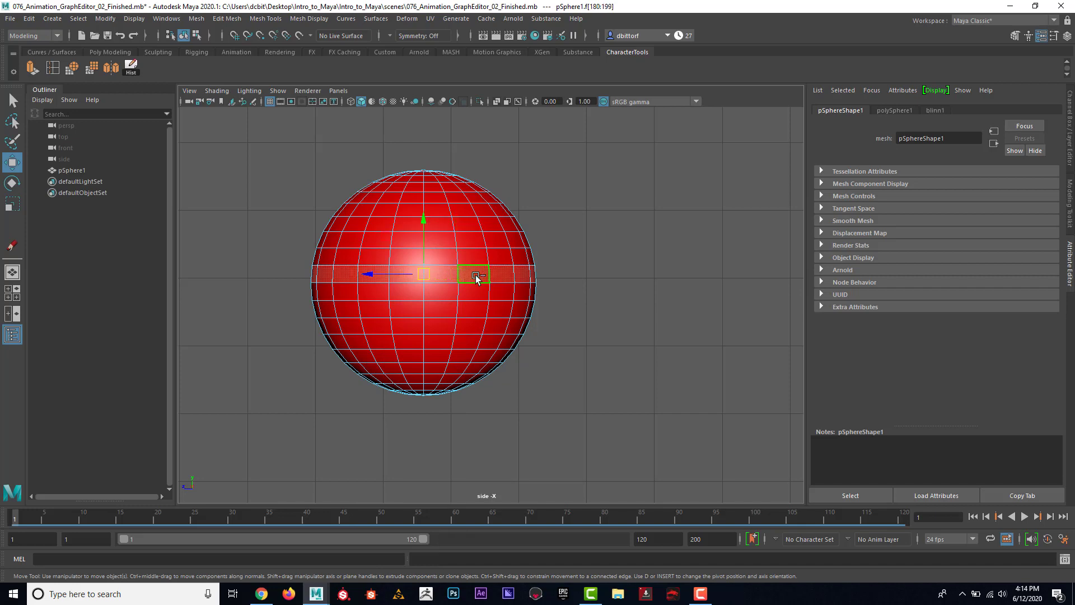
# Assign a new Lambert material to the selected face loop, darken its color to dark gray and clear the selection
pyautogui.rightClick(476, 275)
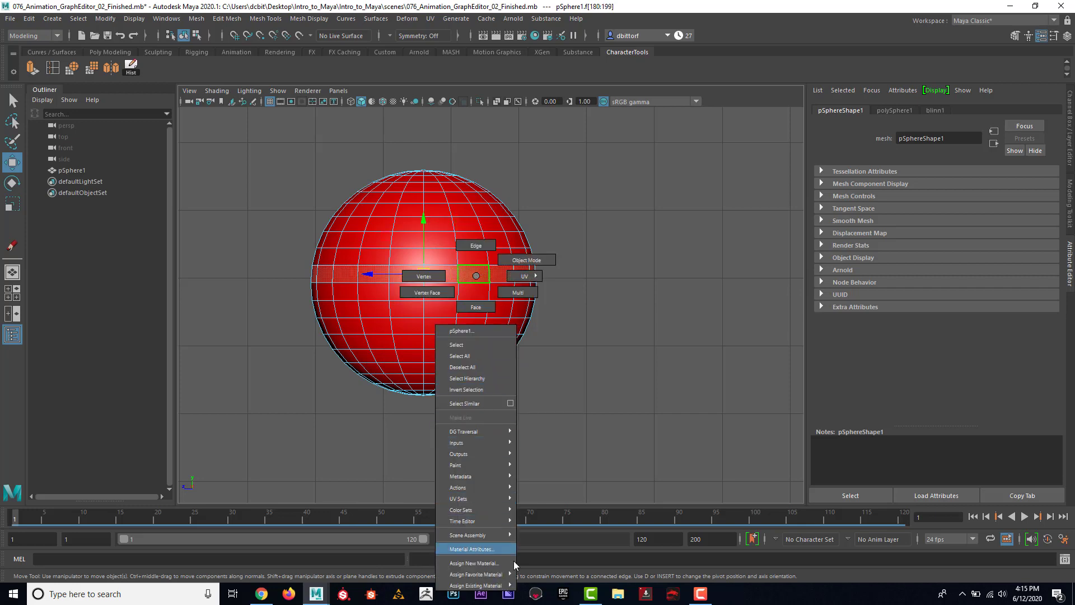
pyautogui.moveTo(503, 572)
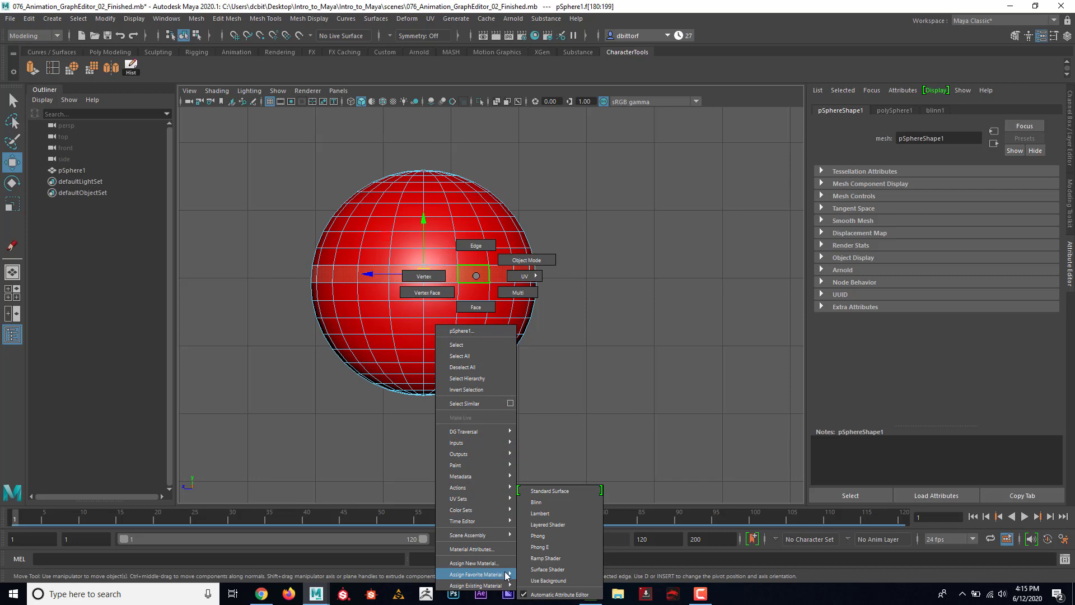
pyautogui.click(559, 514)
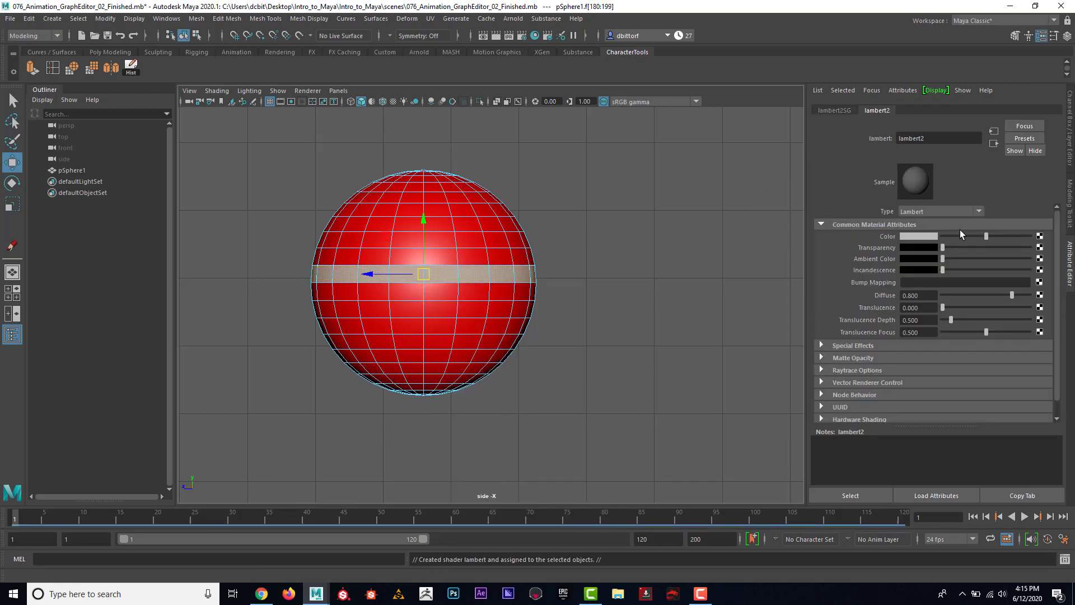
pyautogui.moveTo(963, 234); pyautogui.dragTo(955, 236)
pyautogui.click(592, 232)
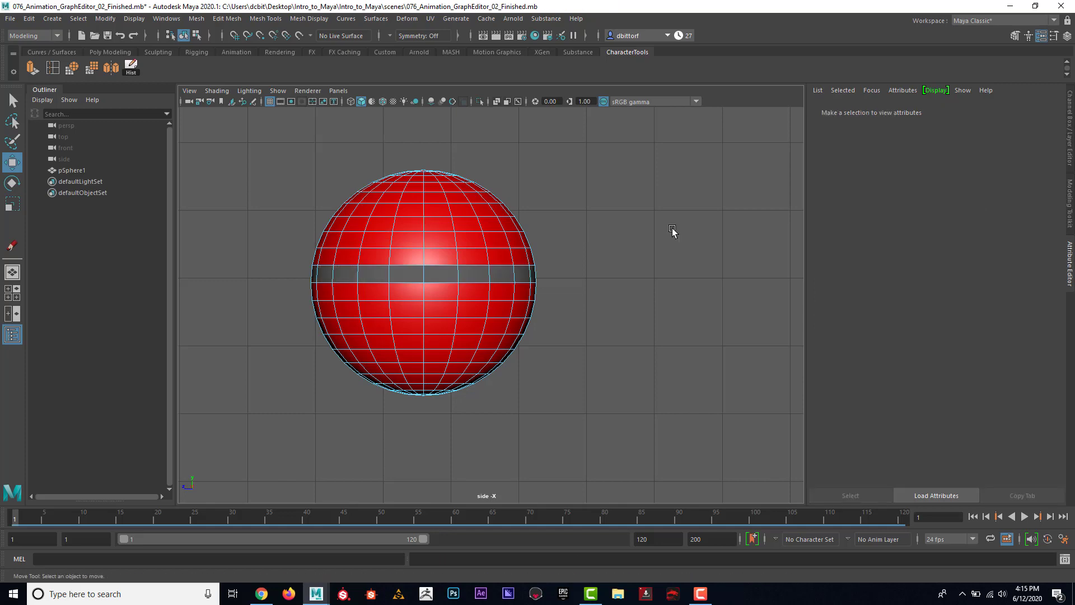
# Return the sphere from face editing to object mode and deselect it
pyautogui.keyDown('alt'); pyautogui.moveTo(674, 261); pyautogui.dragTo(392, 241, button='right'); pyautogui.keyUp('alt')
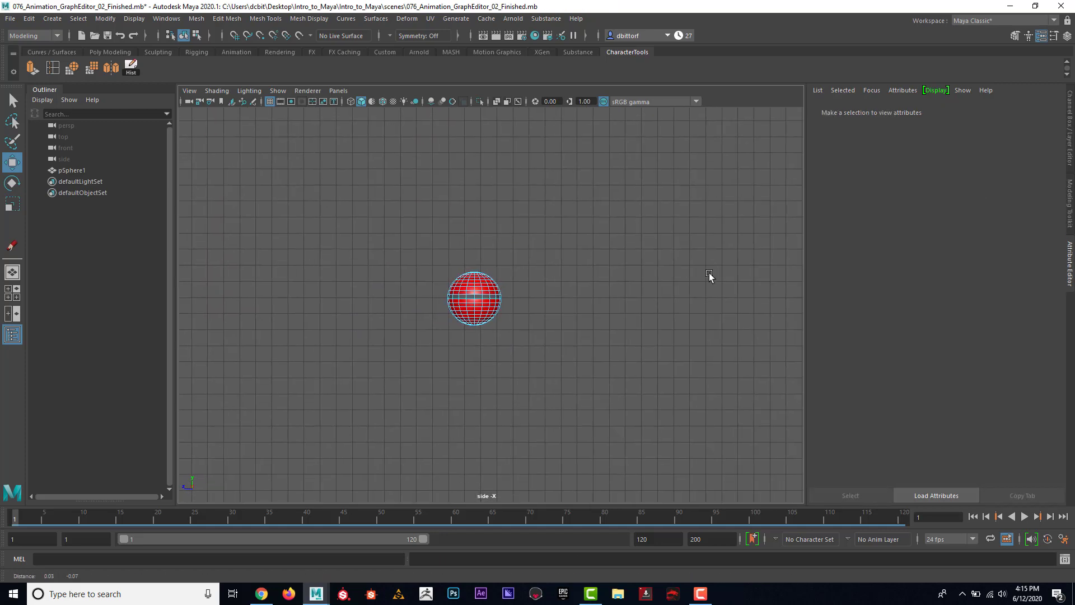
pyautogui.keyDown('alt'); pyautogui.moveTo(709, 273); pyautogui.dragTo(588, 260, button='right'); pyautogui.keyUp('alt')
pyautogui.keyDown('alt'); pyautogui.moveTo(351, 239); pyautogui.dragTo(276, 166, button='middle'); pyautogui.keyUp('alt')
pyautogui.keyDown('alt'); pyautogui.moveTo(559, 258); pyautogui.dragTo(492, 184, button='middle'); pyautogui.keyUp('alt')
pyautogui.keyDown('alt'); pyautogui.moveTo(565, 197); pyautogui.dragTo(442, 188, button='right'); pyautogui.keyUp('alt')
pyautogui.keyDown('alt'); pyautogui.moveTo(595, 283); pyautogui.dragTo(513, 251, button='middle'); pyautogui.keyUp('alt')
pyautogui.rightClick(305, 175)
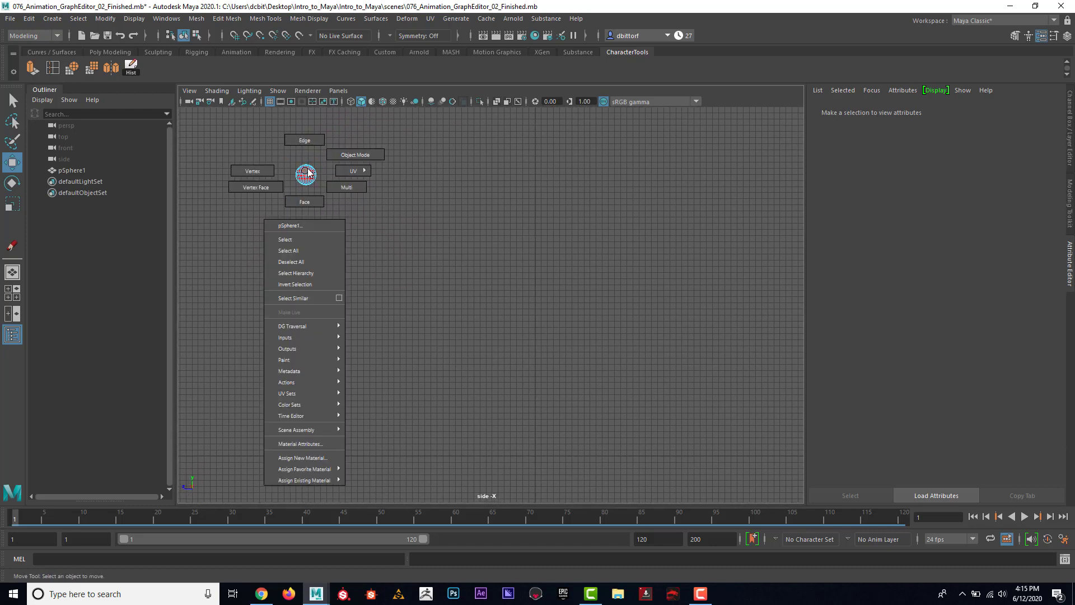
pyautogui.click(325, 153)
pyautogui.click(343, 165)
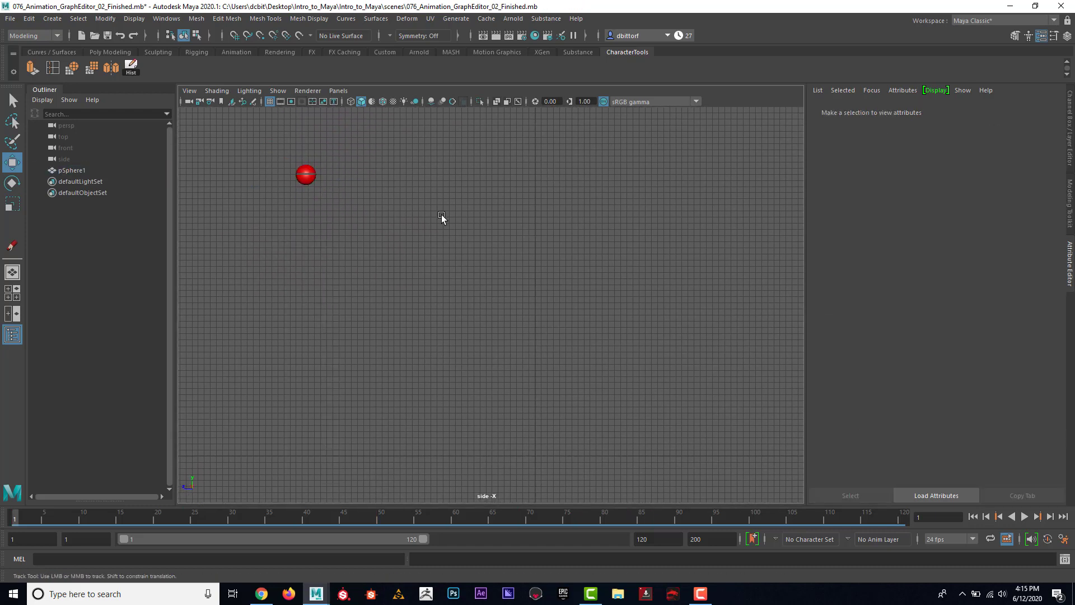
# Play the bouncing animation to check the striped ball, stop it and return to frame 1
pyautogui.keyDown('alt'); pyautogui.moveTo(441, 214); pyautogui.dragTo(438, 213, button='middle'); pyautogui.keyUp('alt')
pyautogui.click(1025, 516)
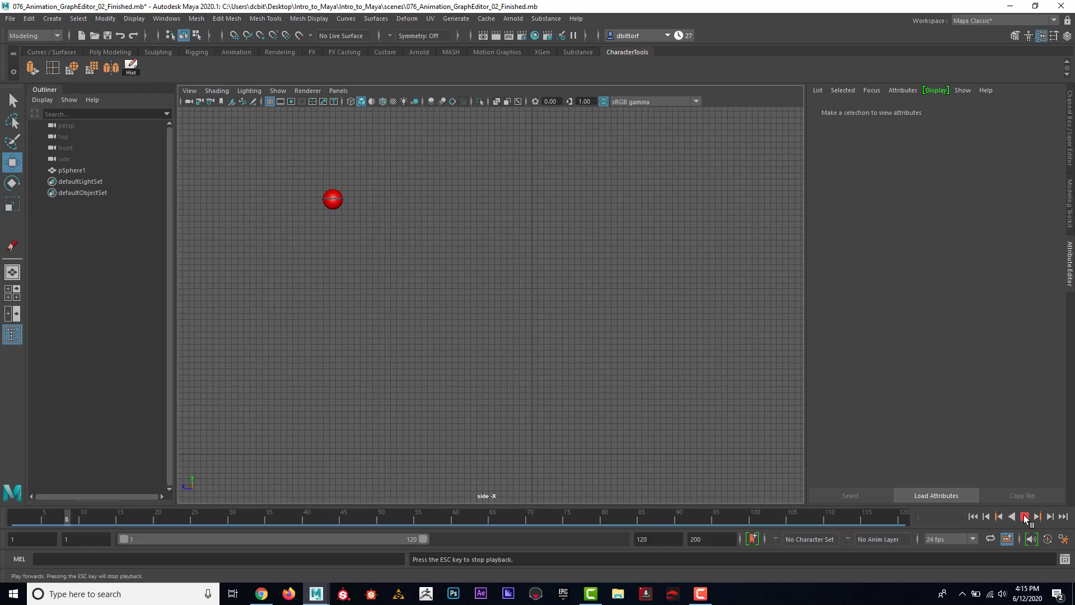
pyautogui.click(1024, 516)
pyautogui.click(973, 516)
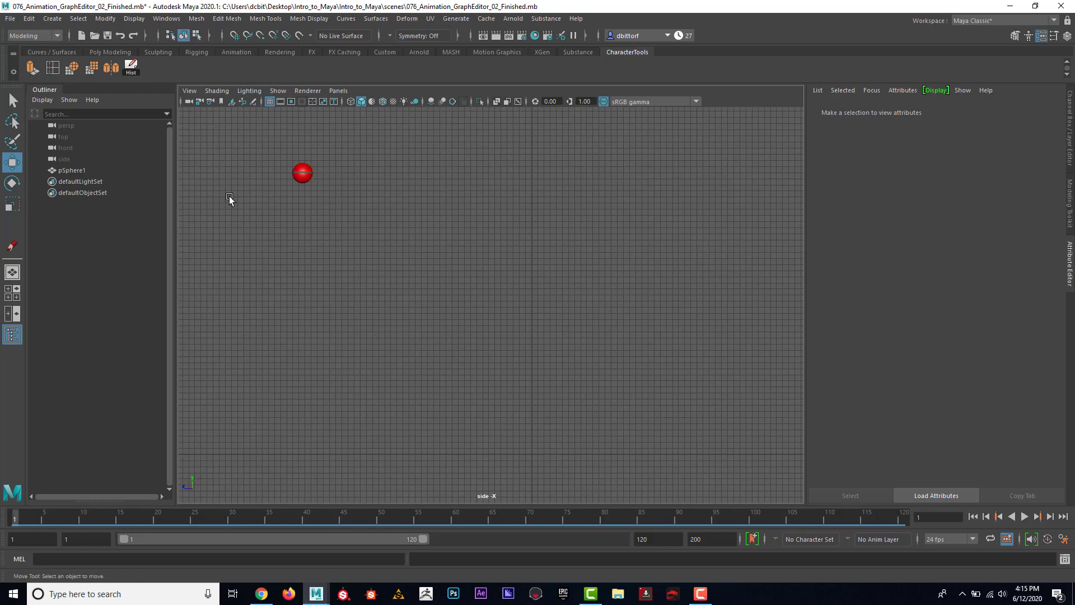
# Delete the sphere's animation keys on the Rotate, Scale and Visibility channels, keeping only the Translate keys
pyautogui.click(299, 174)
pyautogui.click(1069, 104)
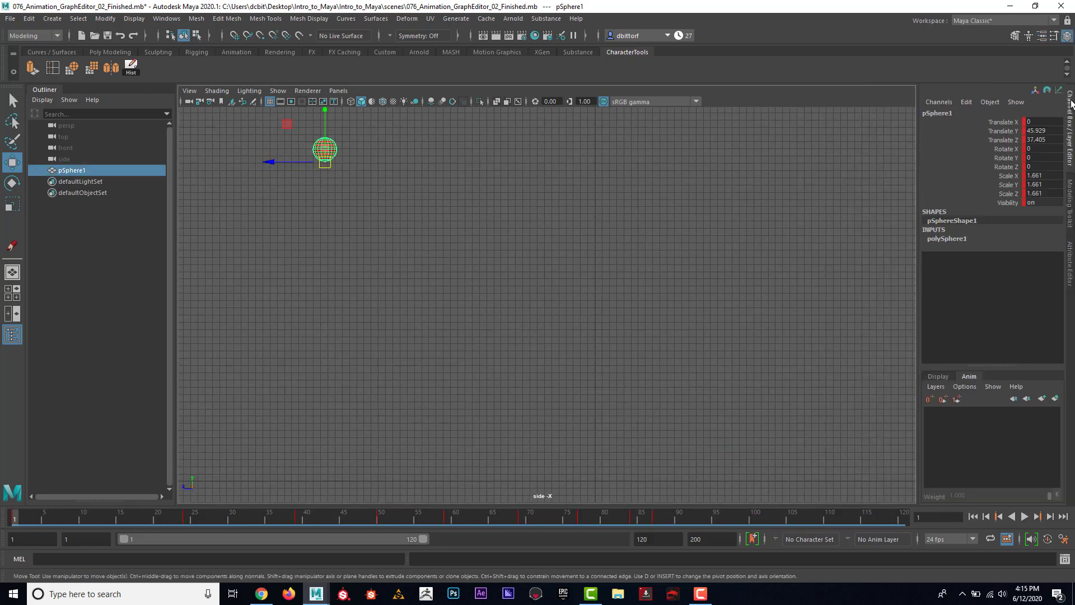
pyautogui.click(1008, 149)
pyautogui.press('e')
pyautogui.moveTo(1010, 153); pyautogui.dragTo(1013, 204)
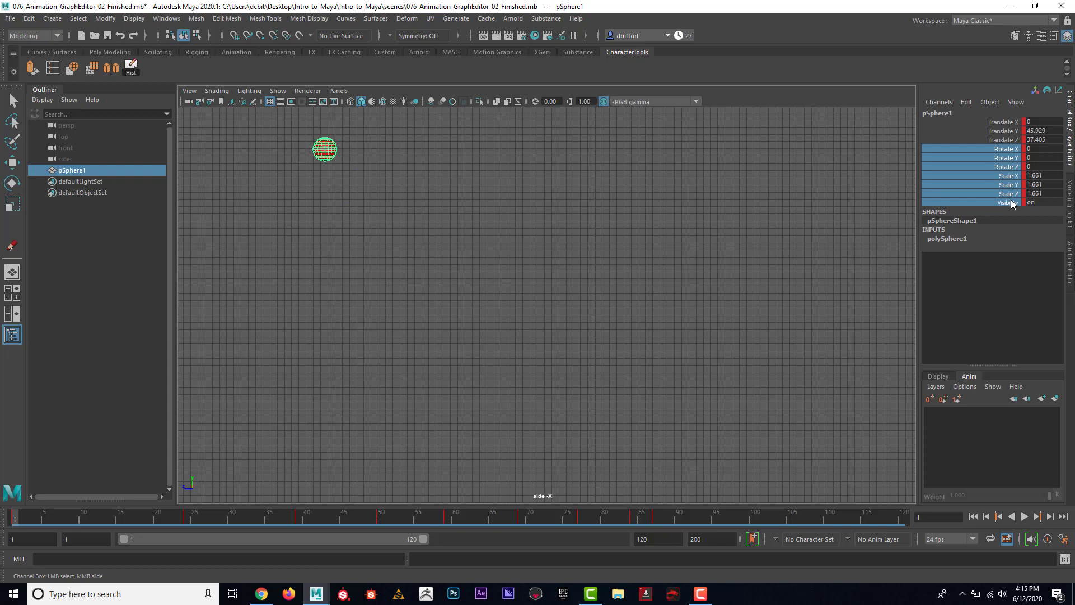
pyautogui.rightClick(1016, 162)
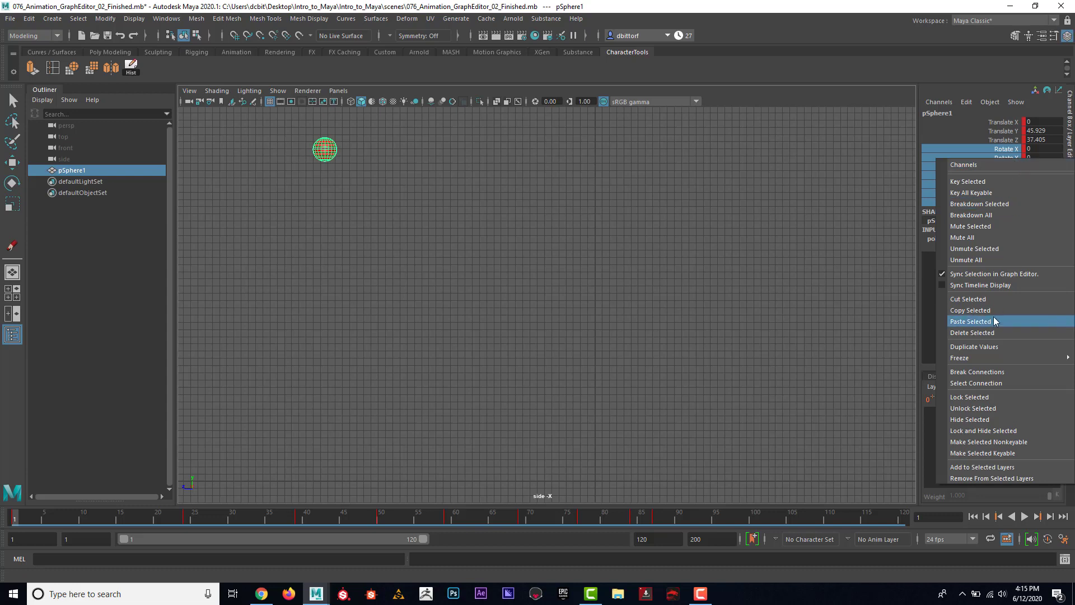
pyautogui.click(995, 332)
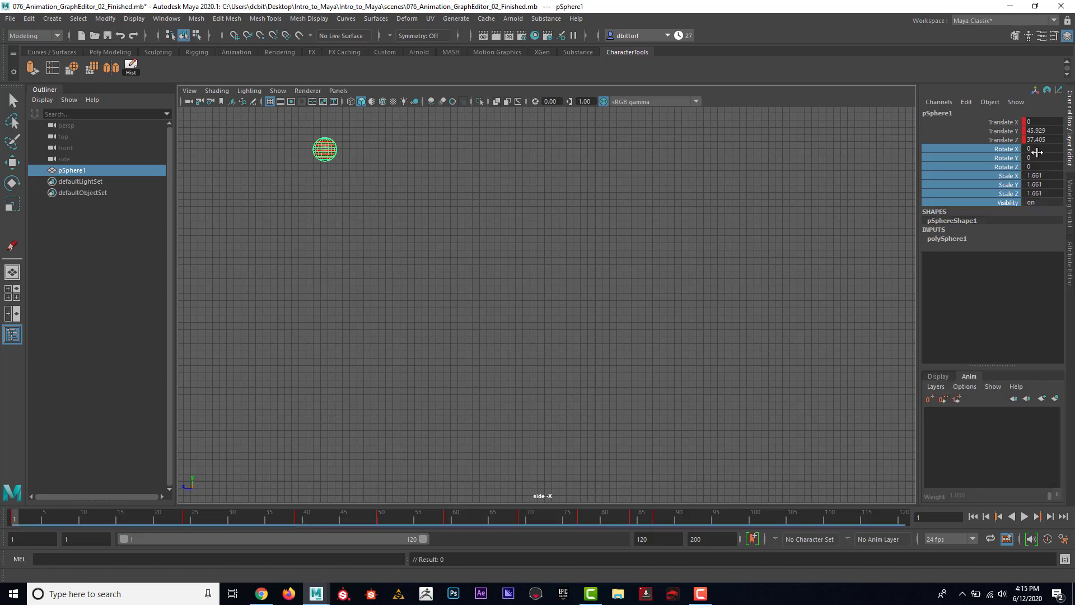
# Scrub between frames 24 and 1, try rotating the sphere about -19 degrees in X around its current pivot, and undo it
pyautogui.hotkey('alt', 'v')
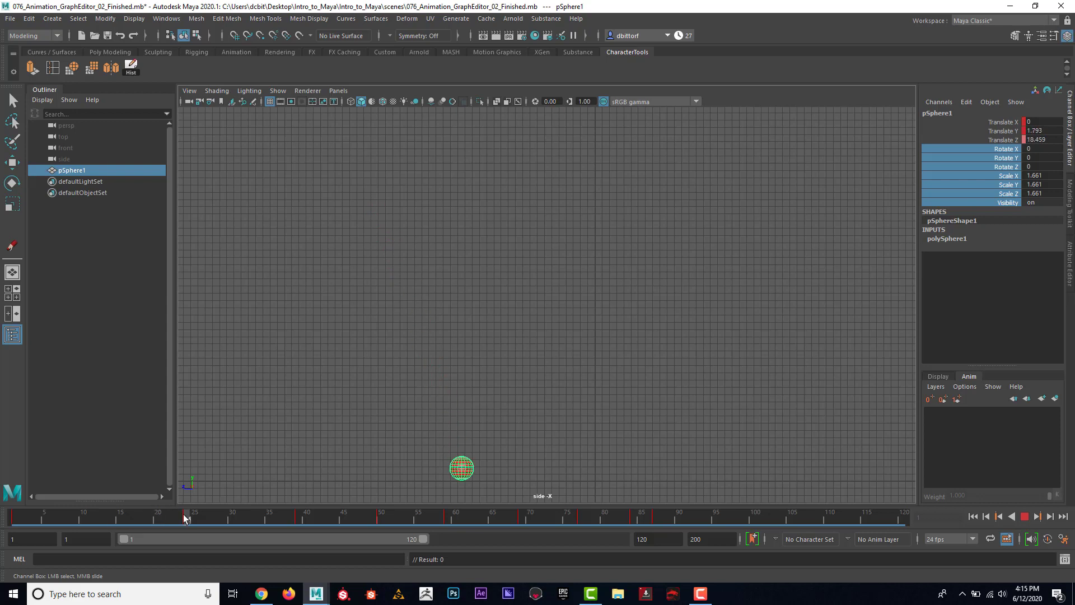
pyautogui.moveTo(185, 518); pyautogui.dragTo(5, 487)
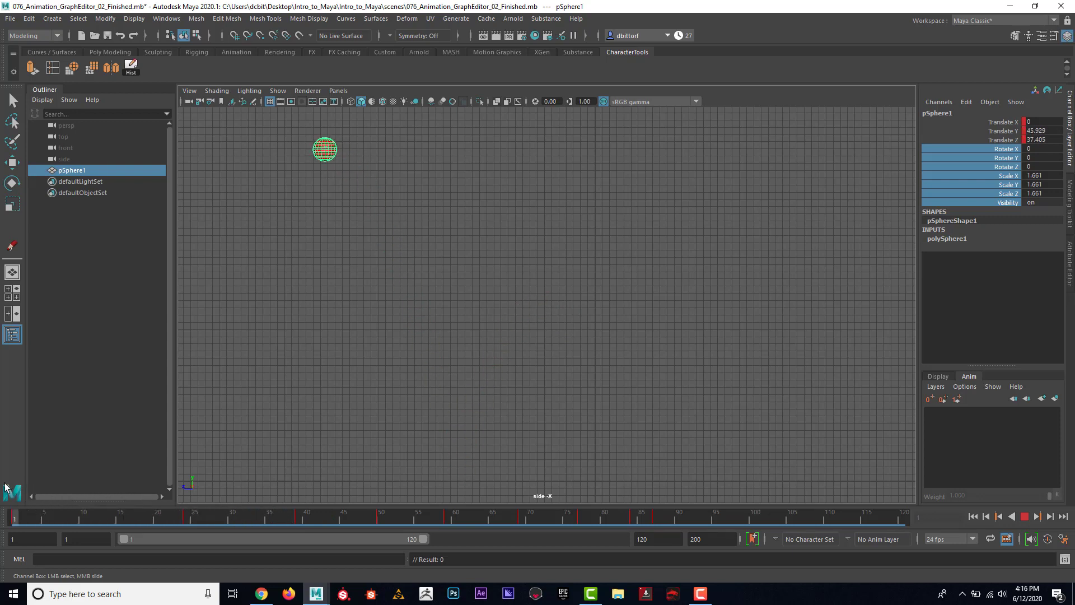
pyautogui.click(12, 183)
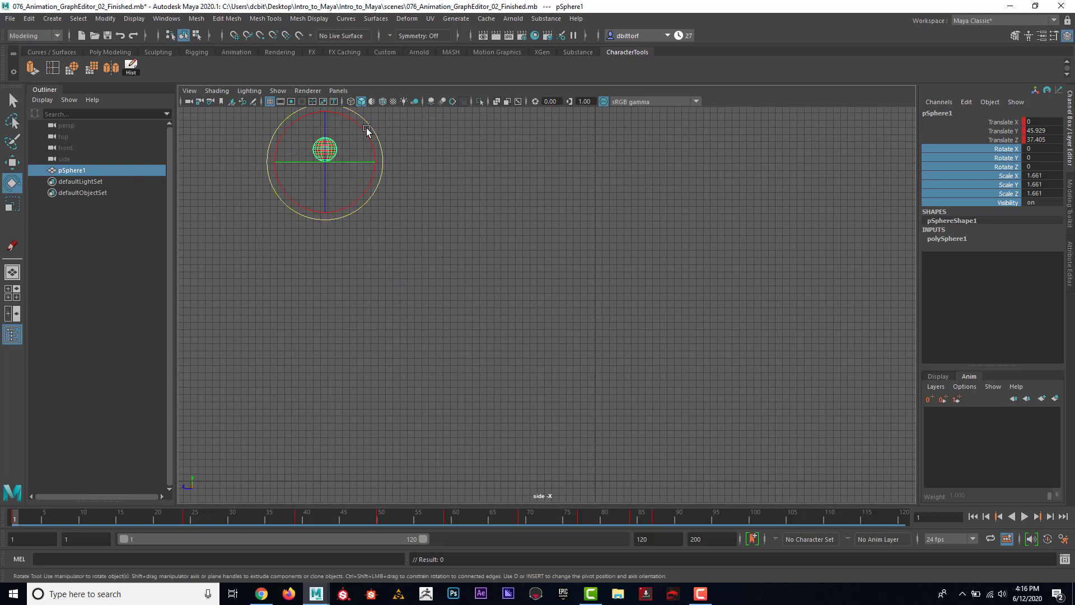
pyautogui.moveTo(366, 130); pyautogui.dragTo(354, 151)
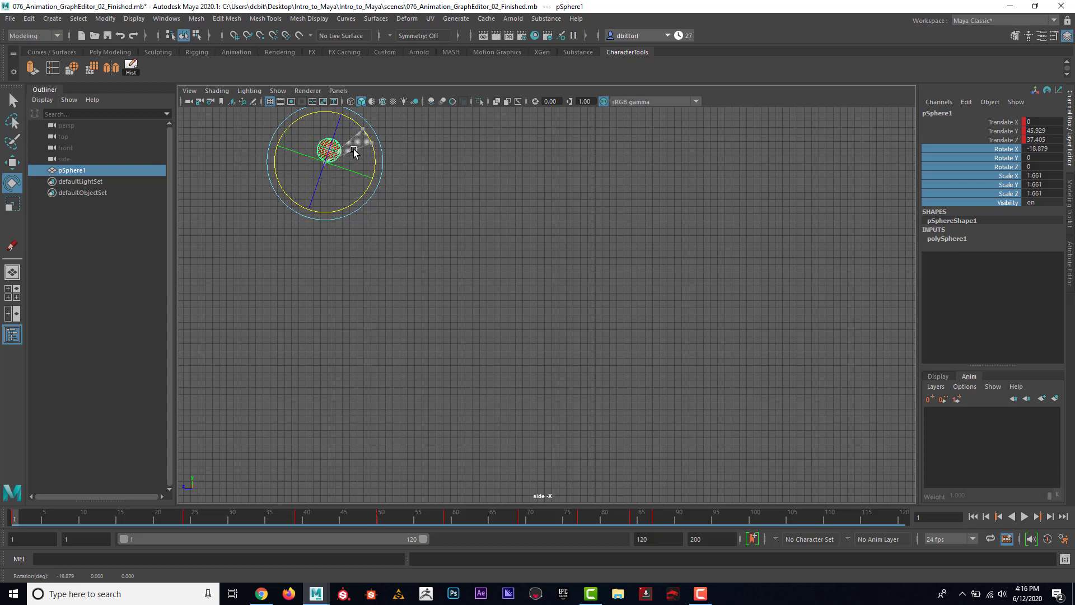
pyautogui.hotkey('ctrl', 'z')
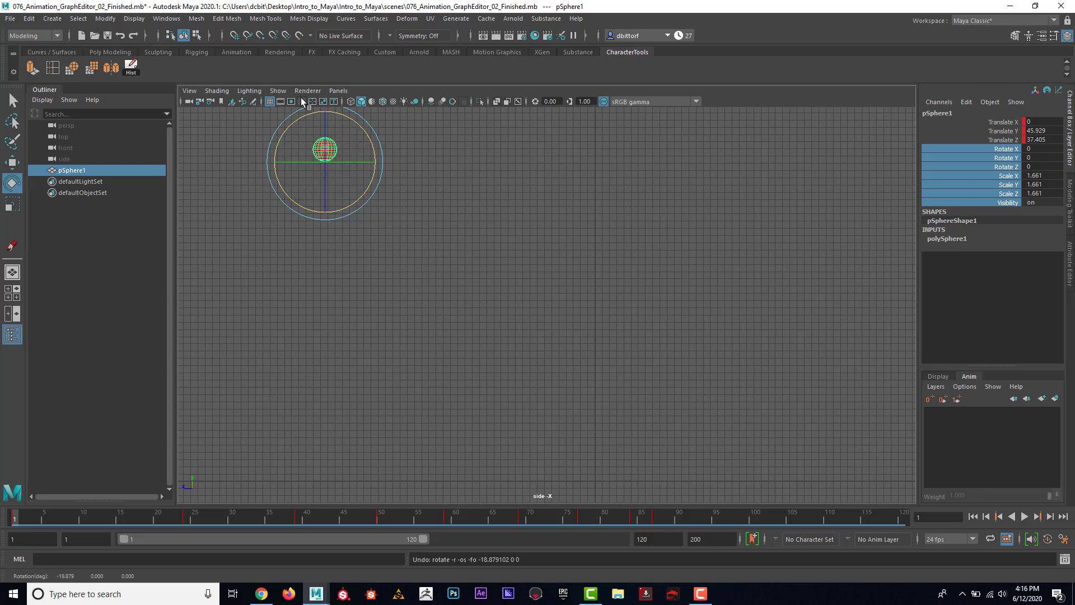
# Center the sphere's pivot, test it with a small X rotation and undo that rotation
pyautogui.click(102, 18)
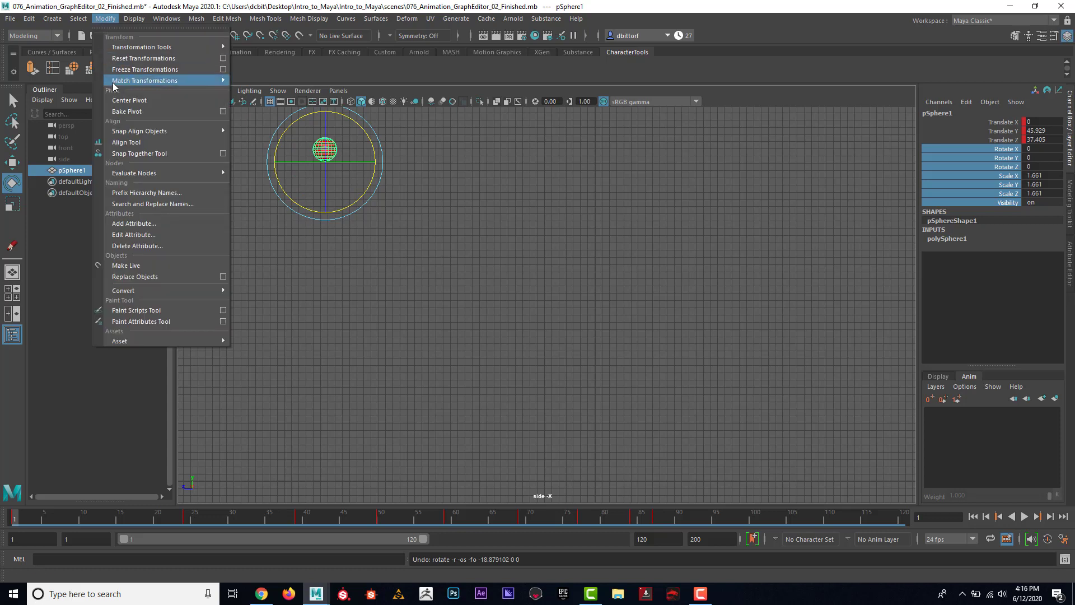
pyautogui.click(120, 106)
pyautogui.moveTo(353, 111); pyautogui.dragTo(361, 135)
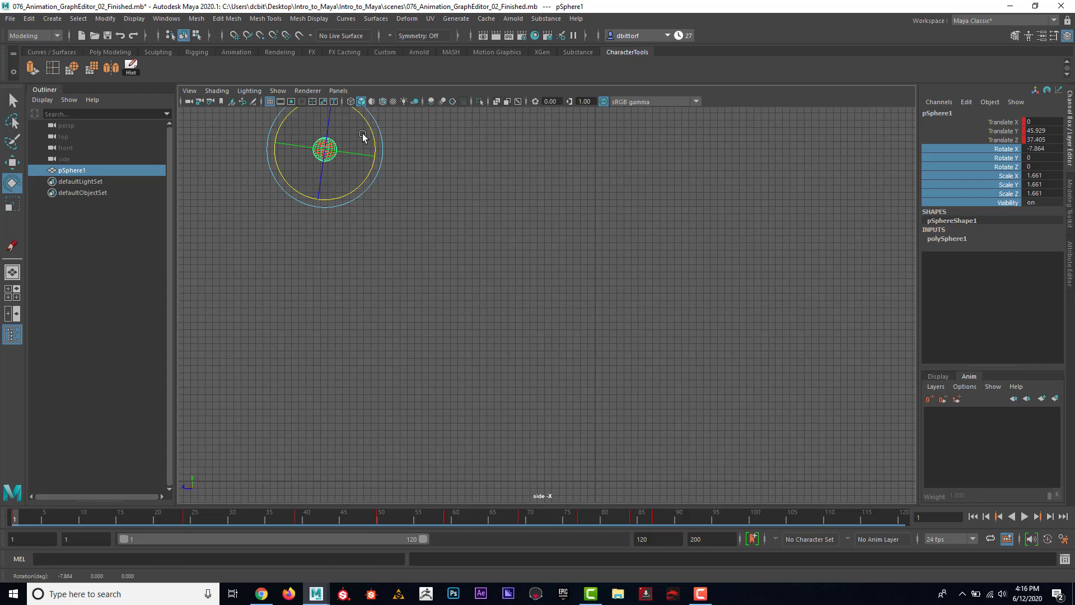
pyautogui.hotkey('ctrl', 'z')
# Key only the sphere's Rotate X channel at 0 on frame 1
pyautogui.click(998, 149)
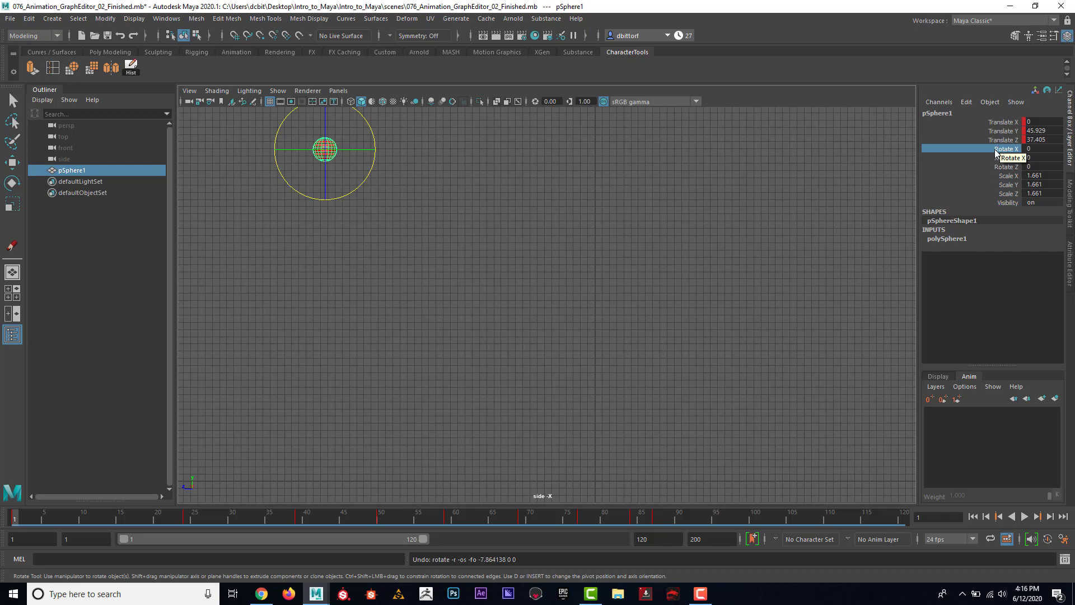
pyautogui.rightClick(998, 150)
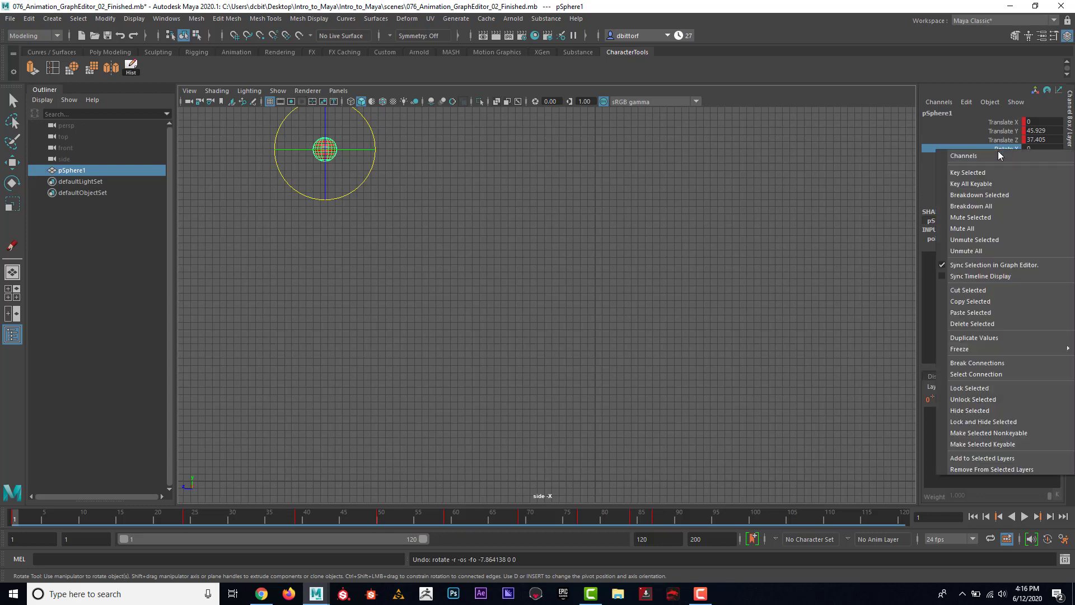
pyautogui.click(1007, 172)
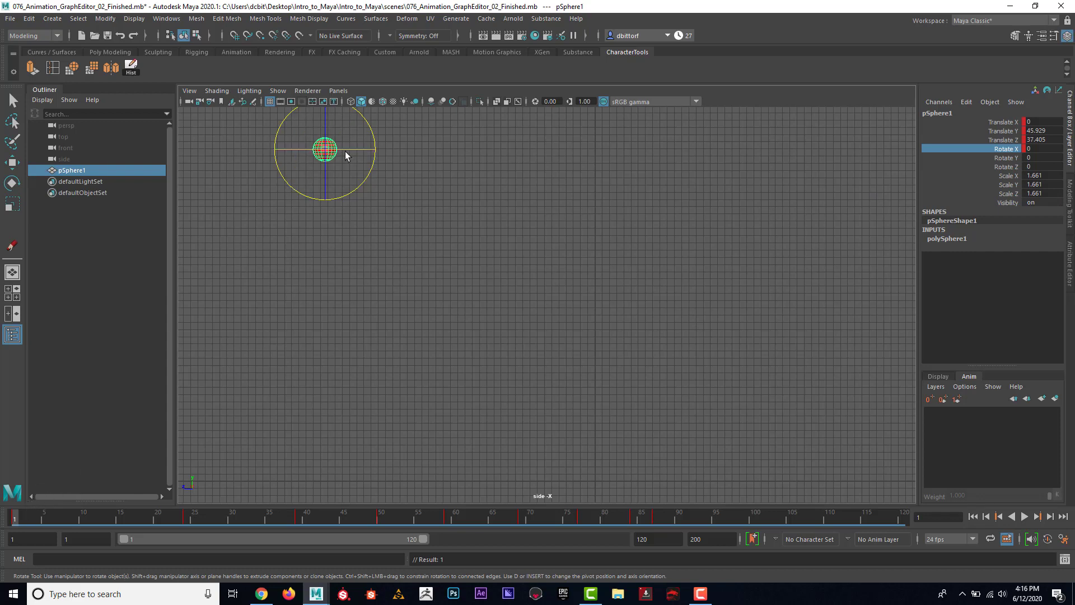
# At frame 24, rotate the sphere to about -90.56 degrees in X and key the Rotate X channel
pyautogui.moveTo(22, 522); pyautogui.dragTo(184, 529)
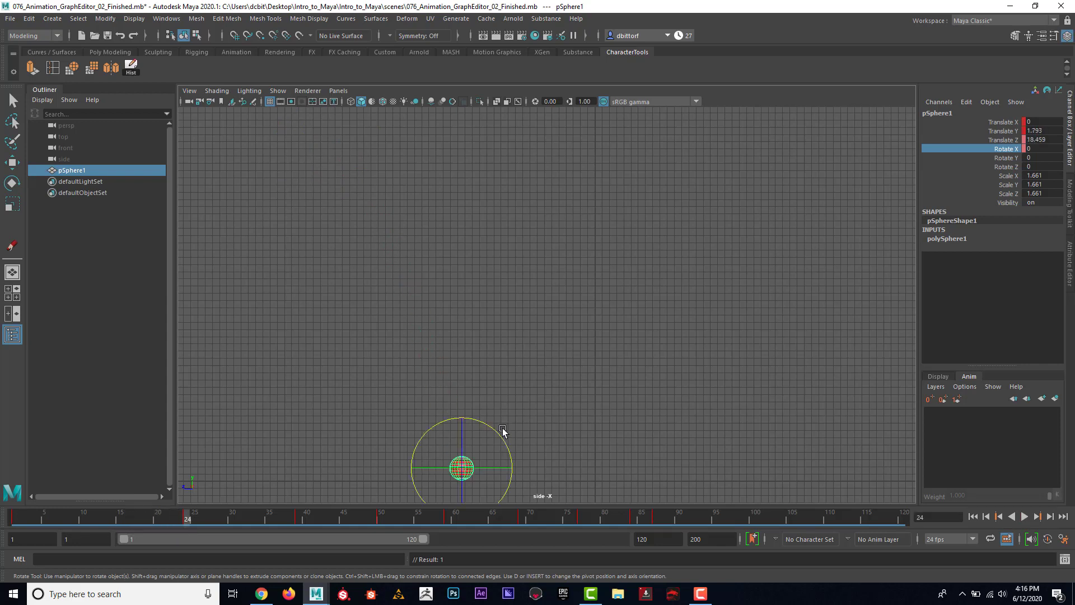
pyautogui.moveTo(494, 427); pyautogui.dragTo(498, 498)
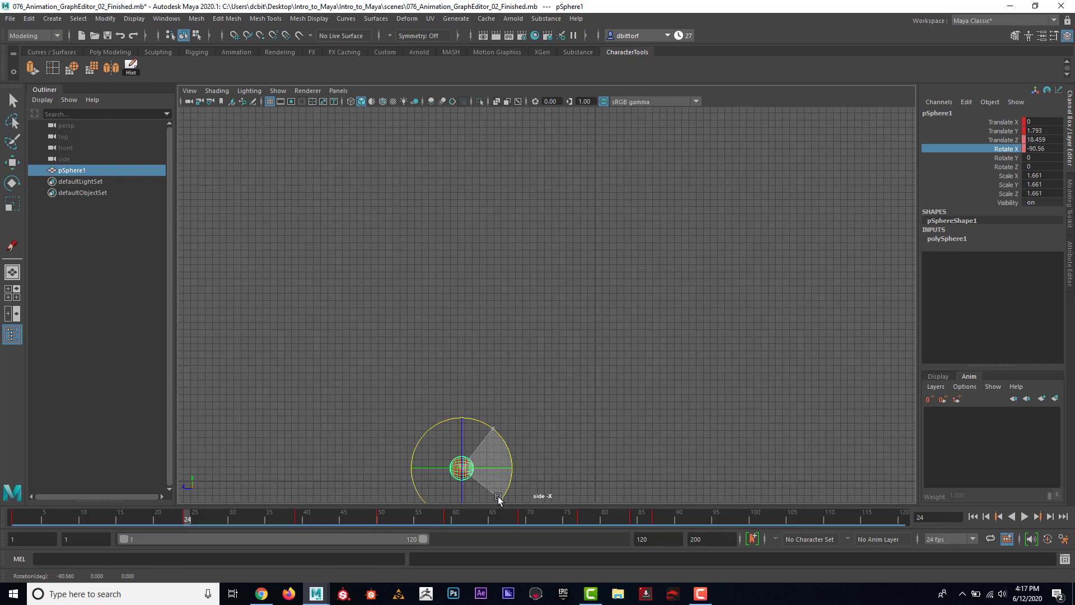
pyautogui.moveTo(498, 498); pyautogui.dragTo(498, 498)
pyautogui.rightClick(1015, 150)
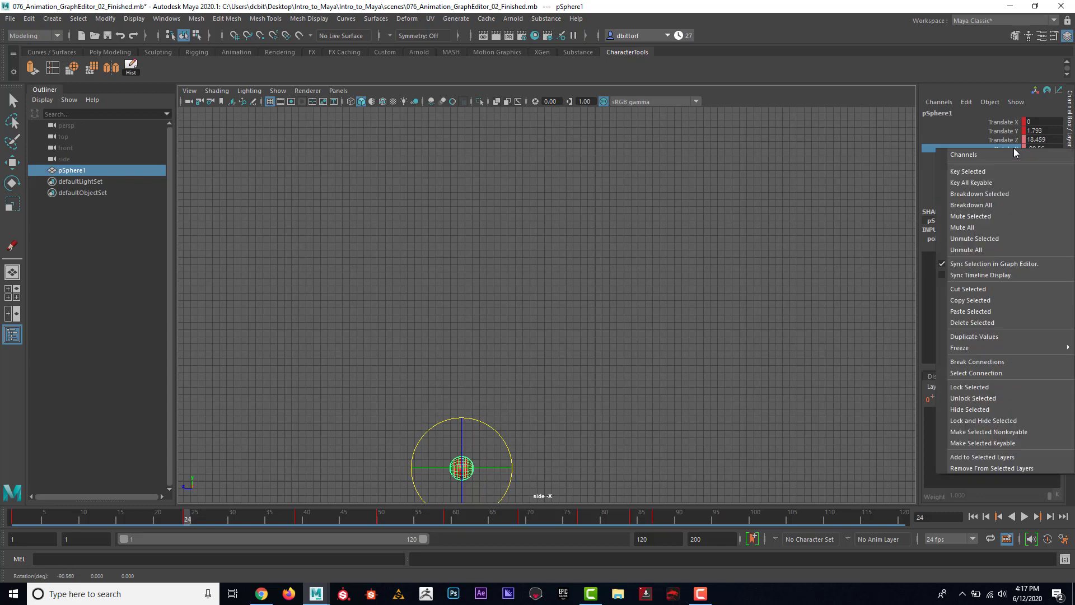
pyautogui.click(1014, 167)
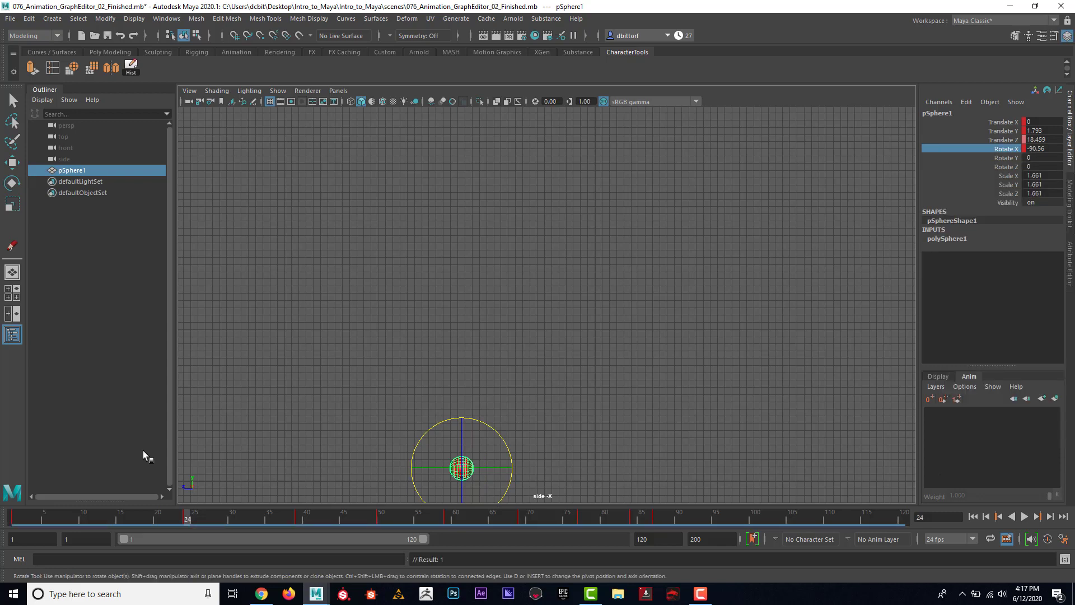
# At frame 39, rotate the sphere to about -181.68 degrees in X and key the Rotate X channel
pyautogui.moveTo(170, 520); pyautogui.dragTo(300, 526)
pyautogui.moveTo(594, 274); pyautogui.dragTo(584, 351)
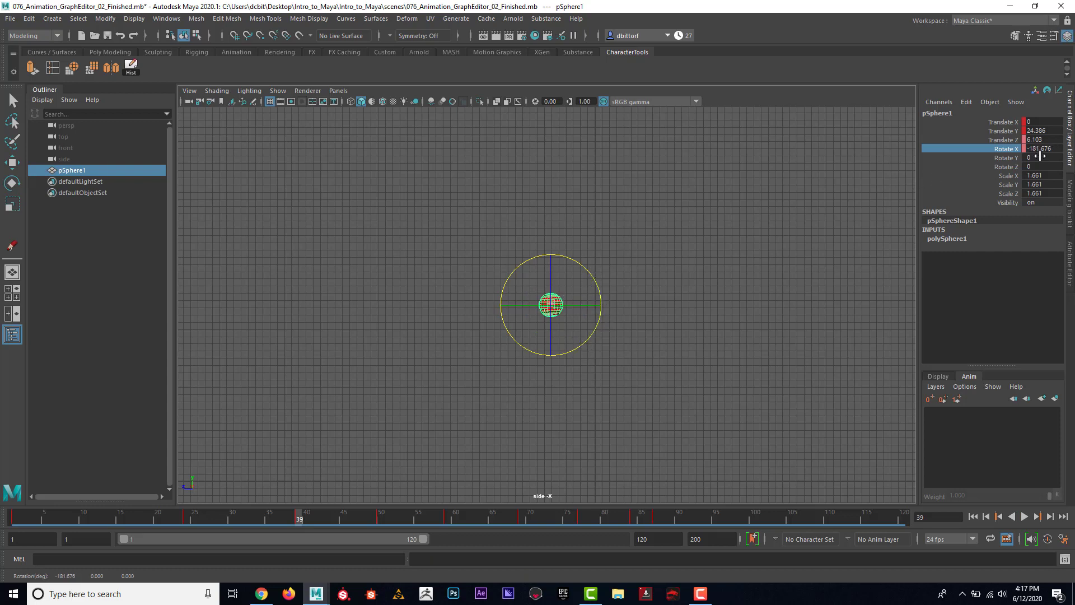
pyautogui.rightClick(1007, 151)
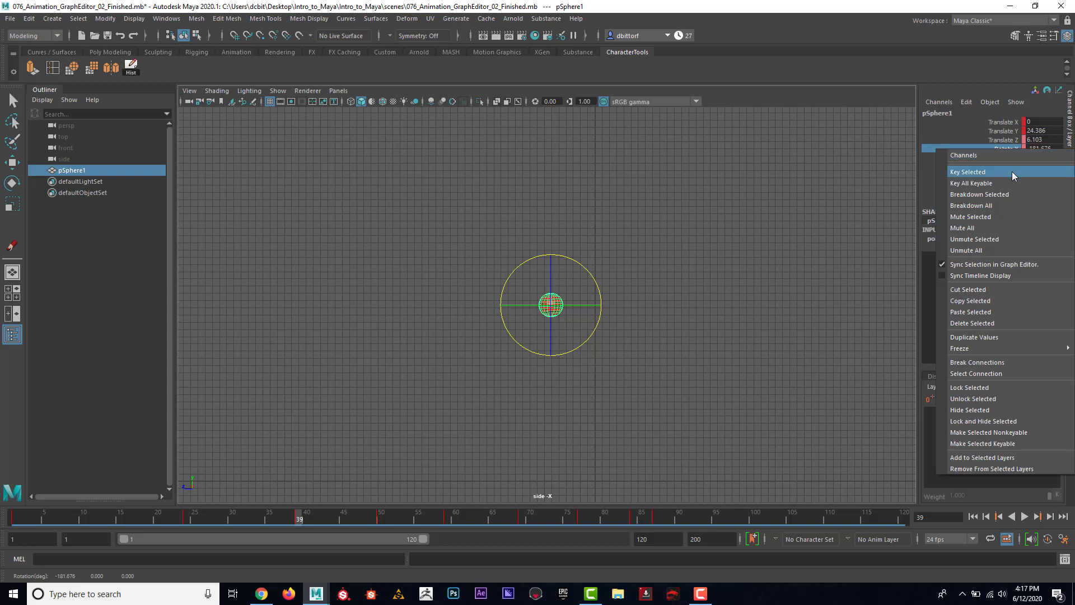
pyautogui.click(1012, 171)
# At frame 50, rotate the sphere to about -270.01 degrees in X and key the Rotate X channel
pyautogui.moveTo(299, 519); pyautogui.dragTo(380, 522)
pyautogui.moveTo(646, 431); pyautogui.dragTo(657, 497)
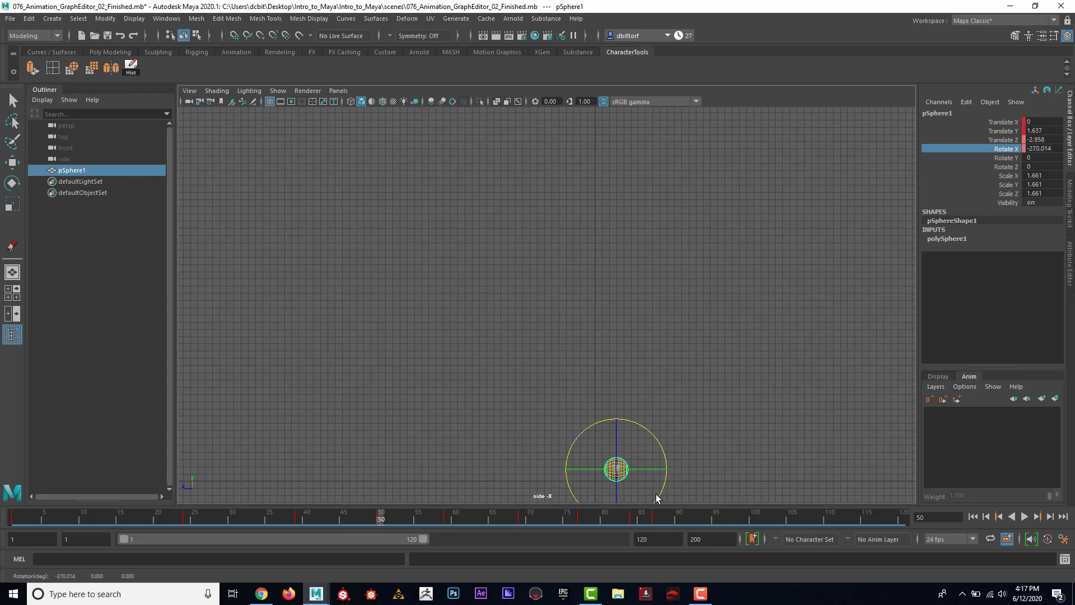
pyautogui.rightClick(1008, 162)
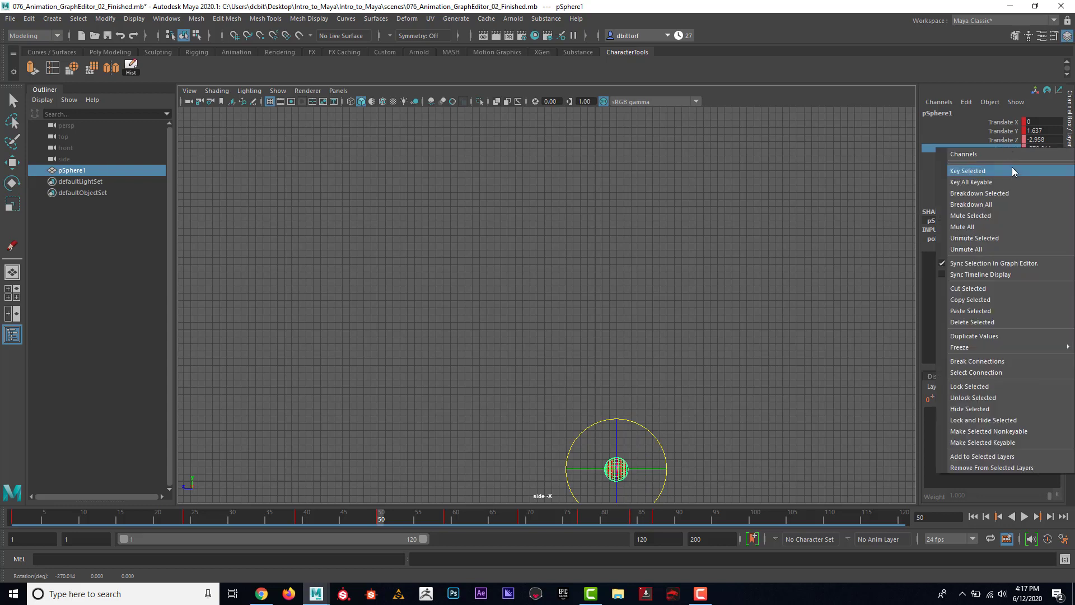
pyautogui.click(1012, 169)
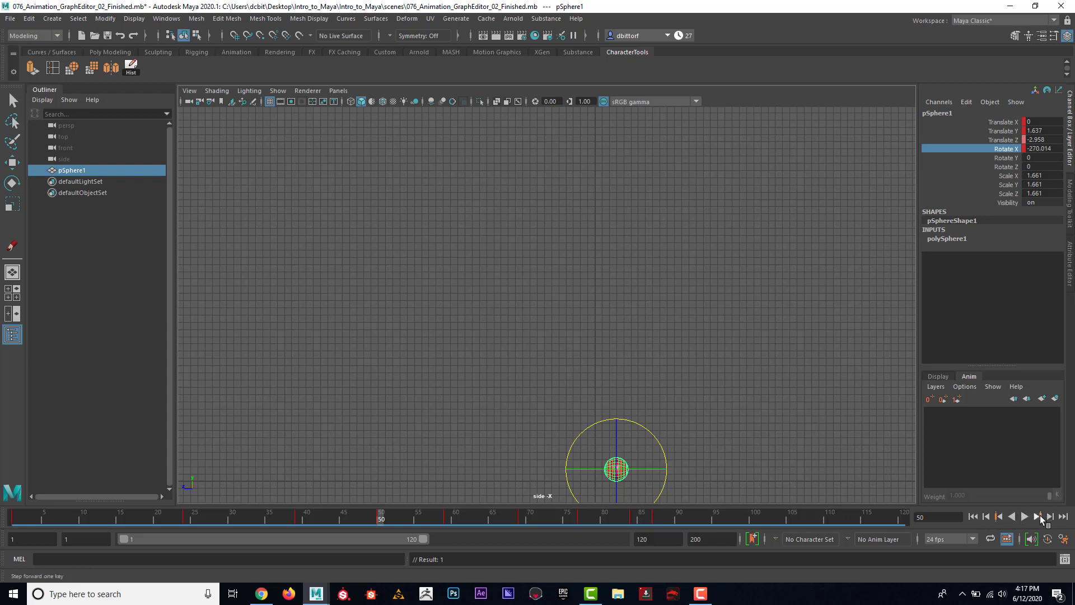
# At frame 59, rotate the sphere to about -359.76 degrees in X and key the Rotate X channel
pyautogui.moveTo(382, 518); pyautogui.dragTo(446, 517)
pyautogui.moveTo(708, 323); pyautogui.dragTo(711, 386)
pyautogui.moveTo(707, 392); pyautogui.dragTo(701, 396)
pyautogui.rightClick(999, 149)
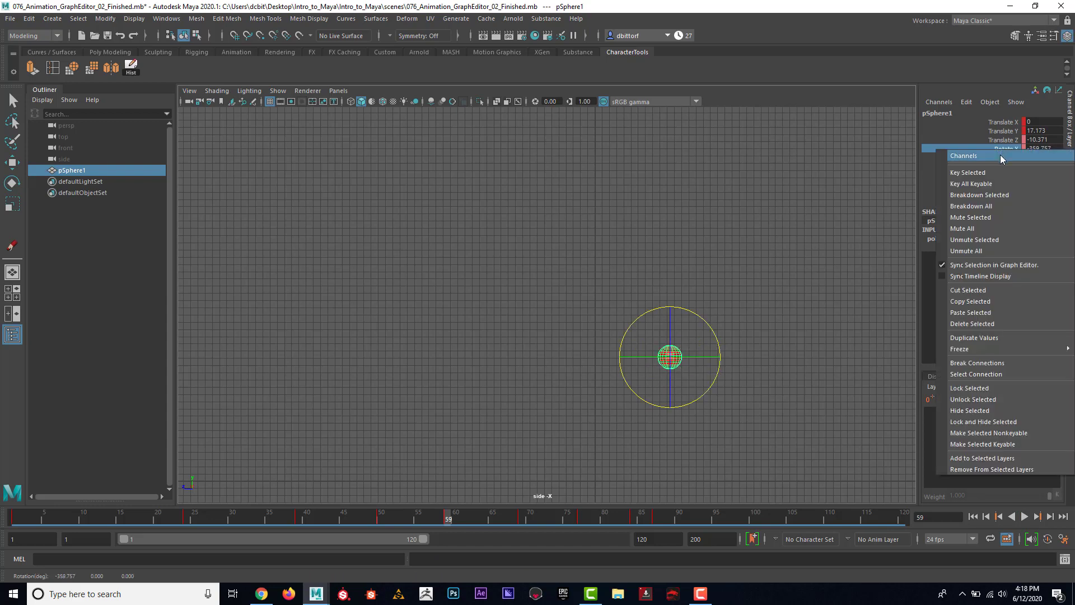
pyautogui.click(1000, 173)
# At frame 69, rotate the sphere to about -449.73 degrees in X and key the Rotate X channel
pyautogui.moveTo(458, 515); pyautogui.dragTo(518, 523)
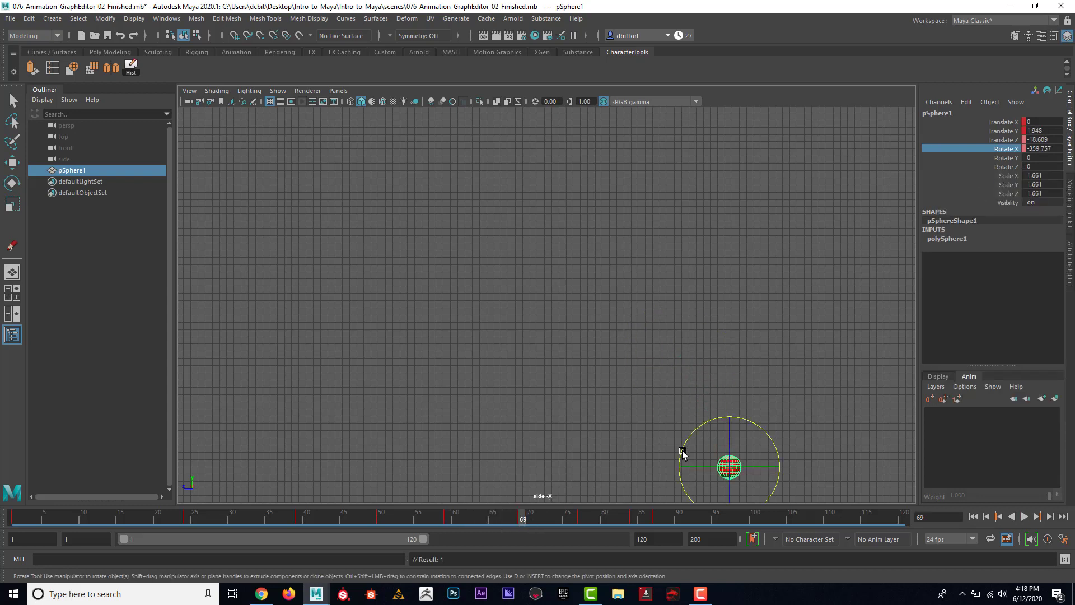
pyautogui.moveTo(753, 438); pyautogui.dragTo(757, 492)
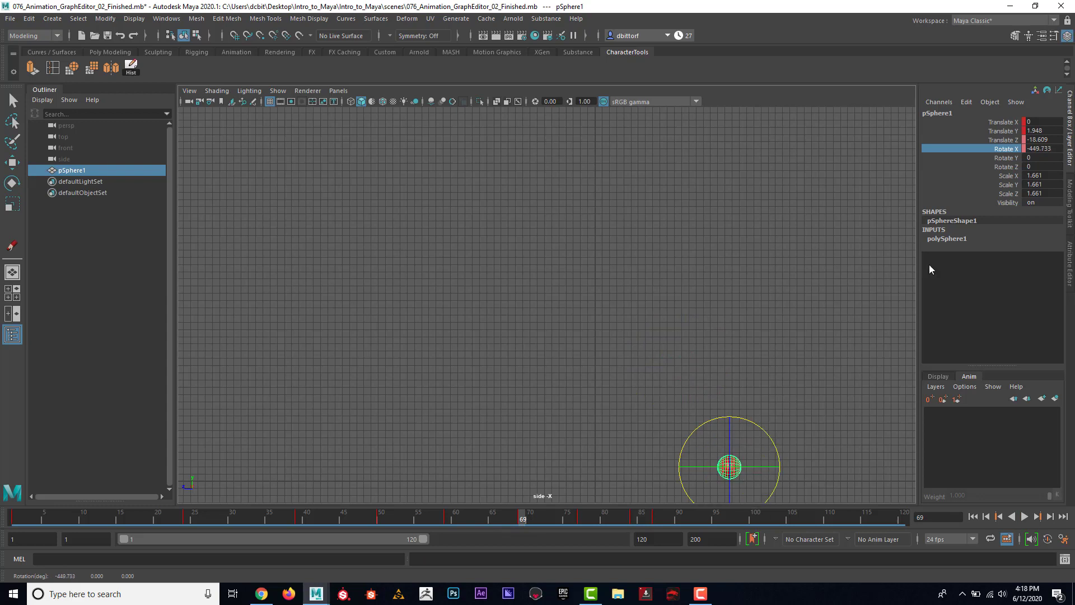
pyautogui.rightClick(1008, 152)
pyautogui.click(986, 172)
# At frame 77, rotate the sphere to about -542.04 degrees in X and key the Rotate X channel
pyautogui.moveTo(531, 513); pyautogui.dragTo(581, 516)
pyautogui.moveTo(811, 386); pyautogui.dragTo(814, 456)
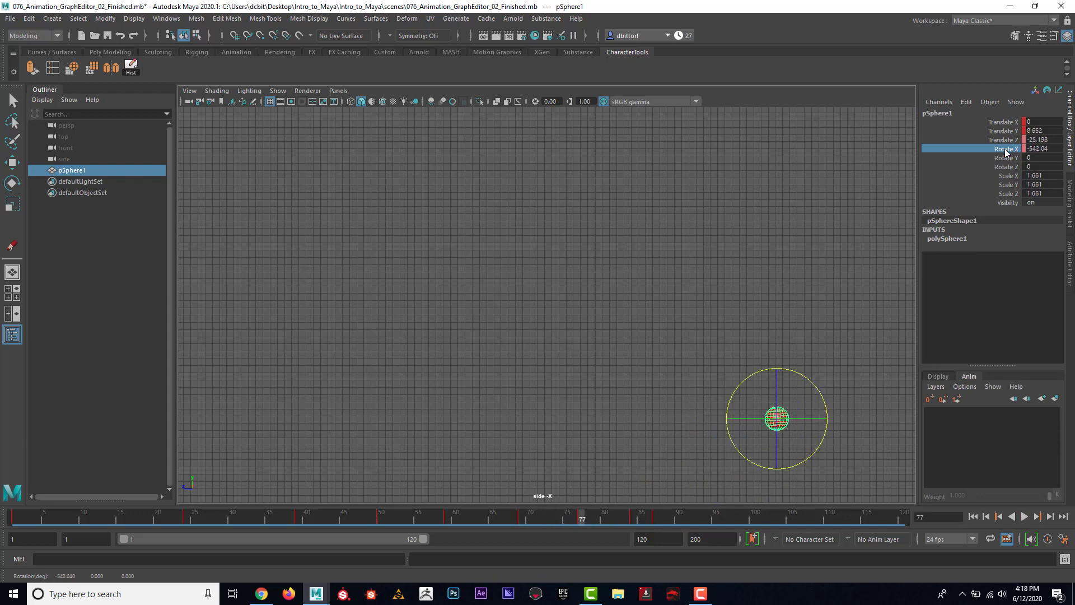
pyautogui.rightClick(1004, 149)
pyautogui.click(1002, 169)
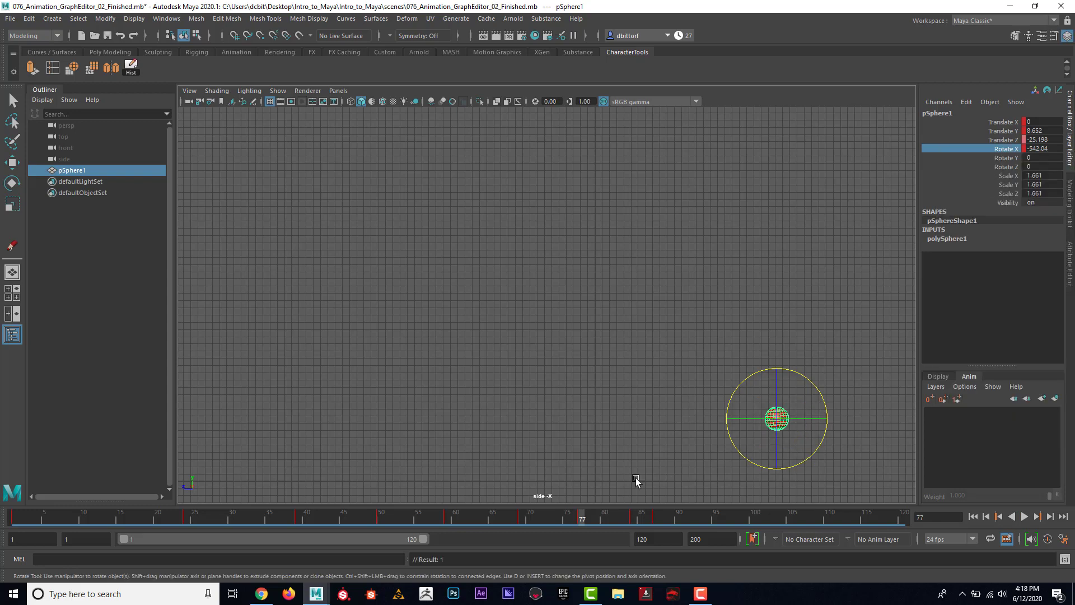
# At frame 84, rotate the sphere to about -631.08 degrees in X and key the Rotate X channel
pyautogui.moveTo(636, 522)
pyautogui.mouseDown()
pyautogui.moveTo(602, 522)
pyautogui.moveTo(633, 522)
pyautogui.mouseUp()
pyautogui.moveTo(845, 428); pyautogui.dragTo(862, 466)
pyautogui.rightClick(1012, 148)
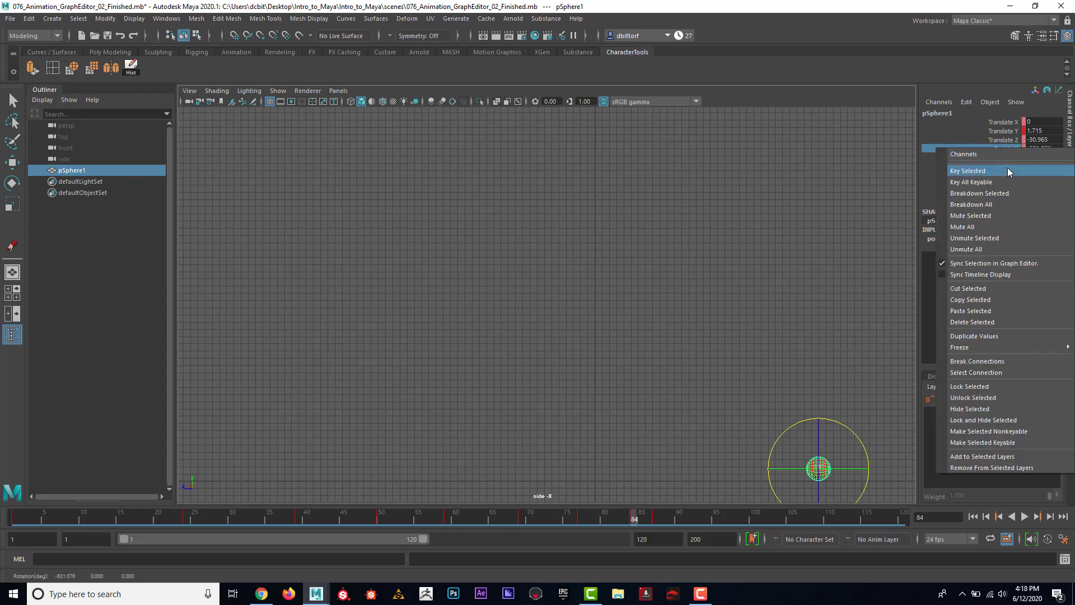
pyautogui.click(1006, 167)
# At frame 87, rotate the sphere to about -657.46 degrees in X and key the Rotate X channel
pyautogui.moveTo(630, 521); pyautogui.dragTo(652, 522)
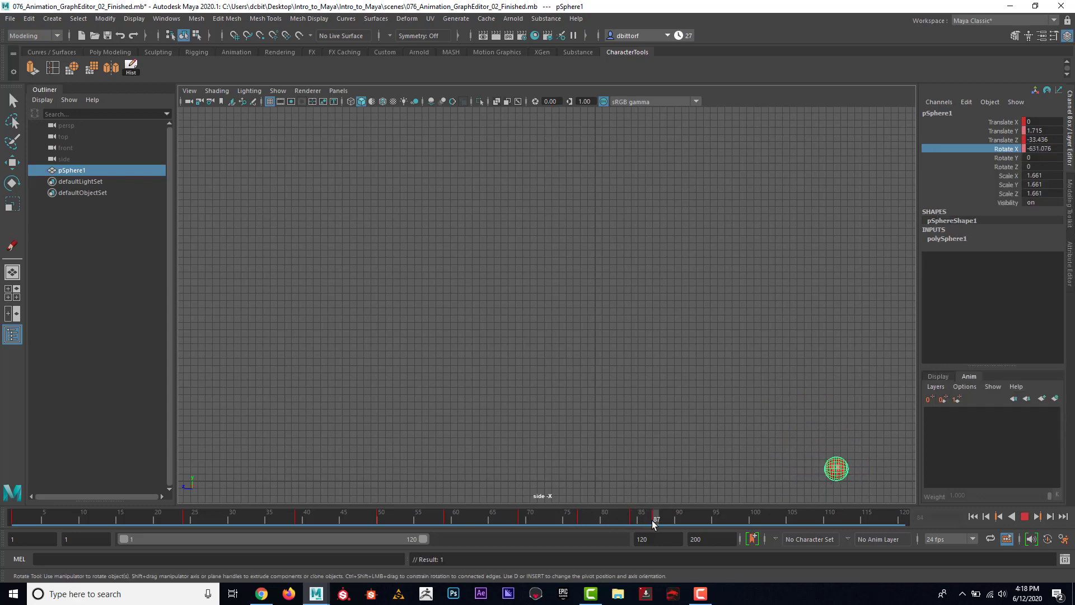
pyautogui.moveTo(868, 433); pyautogui.dragTo(877, 455)
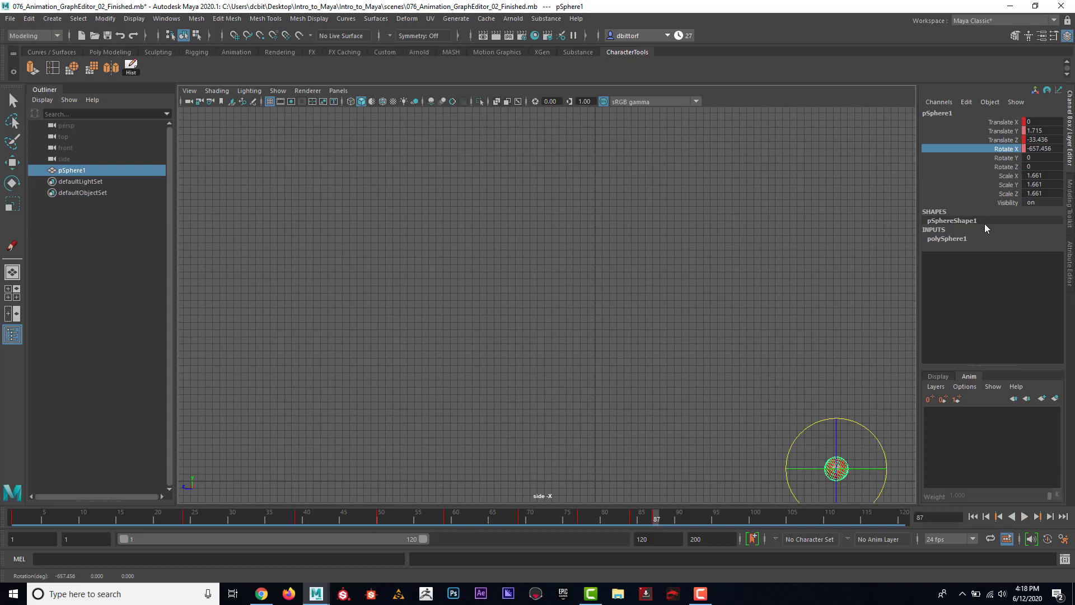
pyautogui.rightClick(1008, 151)
pyautogui.click(1002, 169)
# Return to frame 1, deselect the sphere and play back the bounce animation to check its rotation
pyautogui.click(977, 520)
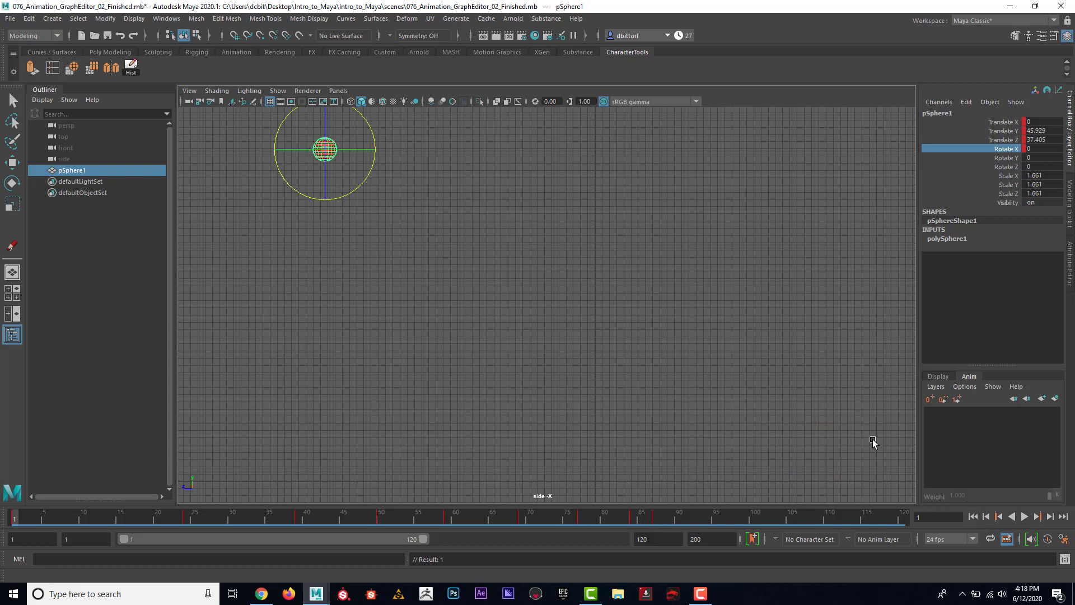
pyautogui.click(531, 263)
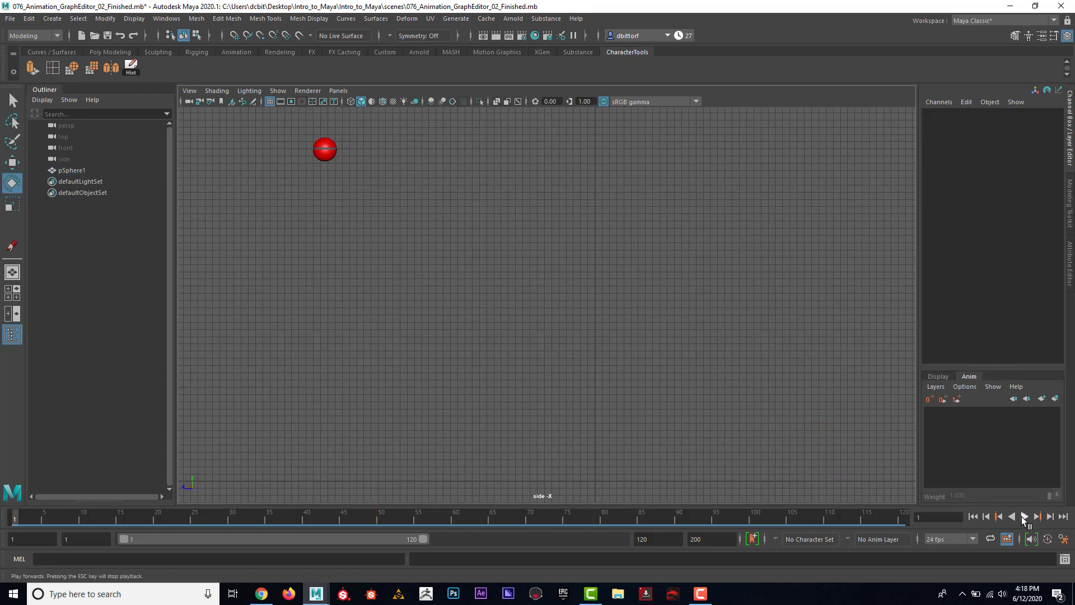
pyautogui.click(1024, 516)
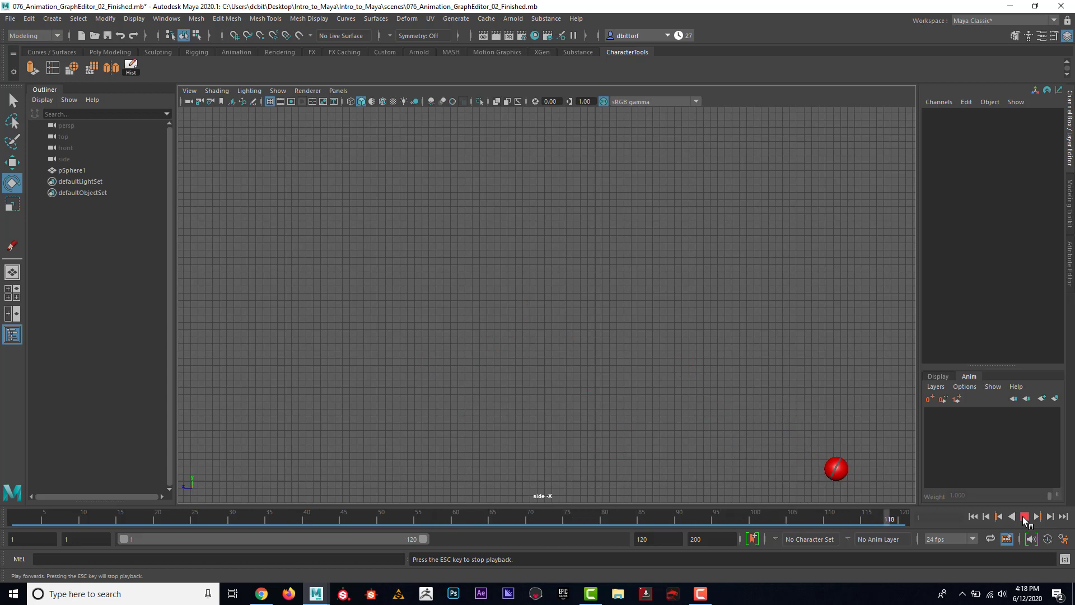
pyautogui.click(1023, 516)
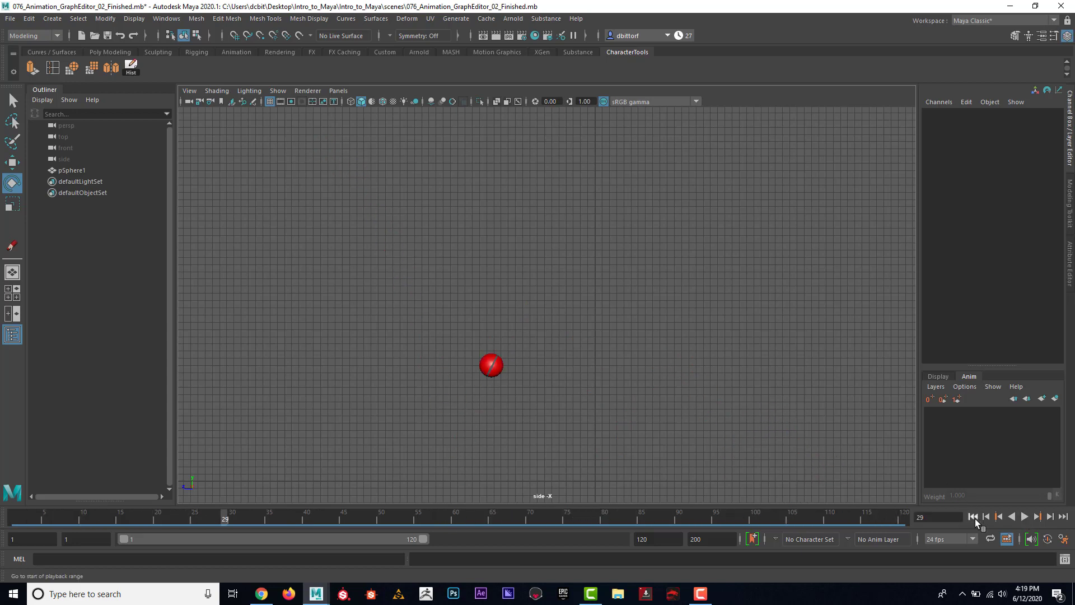
# Return to frame 1, select the sphere and delete the keys on its Translate X channel
pyautogui.click(974, 517)
pyautogui.click(336, 153)
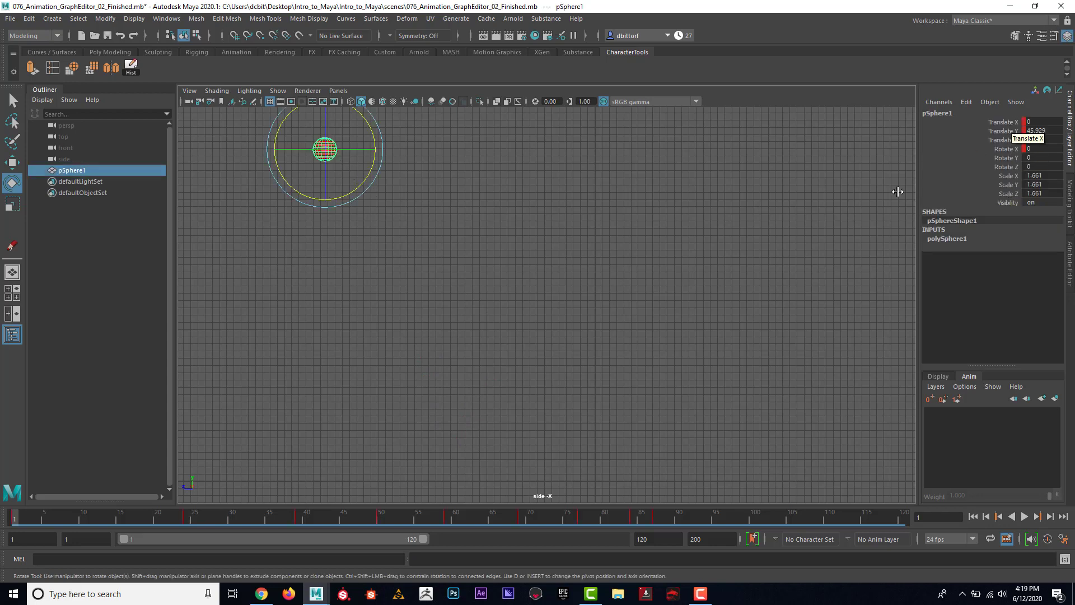
pyautogui.moveTo(22, 514)
pyautogui.mouseDown()
pyautogui.moveTo(610, 514)
pyautogui.moveTo(66, 487)
pyautogui.moveTo(258, 489)
pyautogui.moveTo(233, 485)
pyautogui.moveTo(7, 483)
pyautogui.mouseUp()
pyautogui.click(1004, 122)
pyautogui.rightClick(1003, 122)
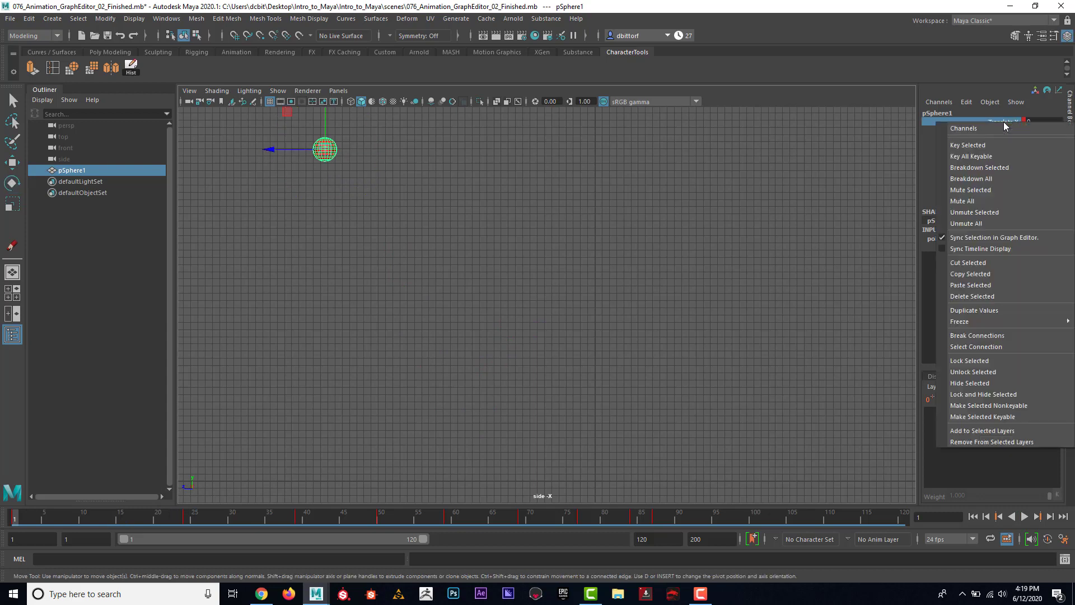
pyautogui.click(1018, 295)
# Preview the ball's motion in the side view, return to frame 1 and deselect the sphere
pyautogui.hotkey('alt', 'v')
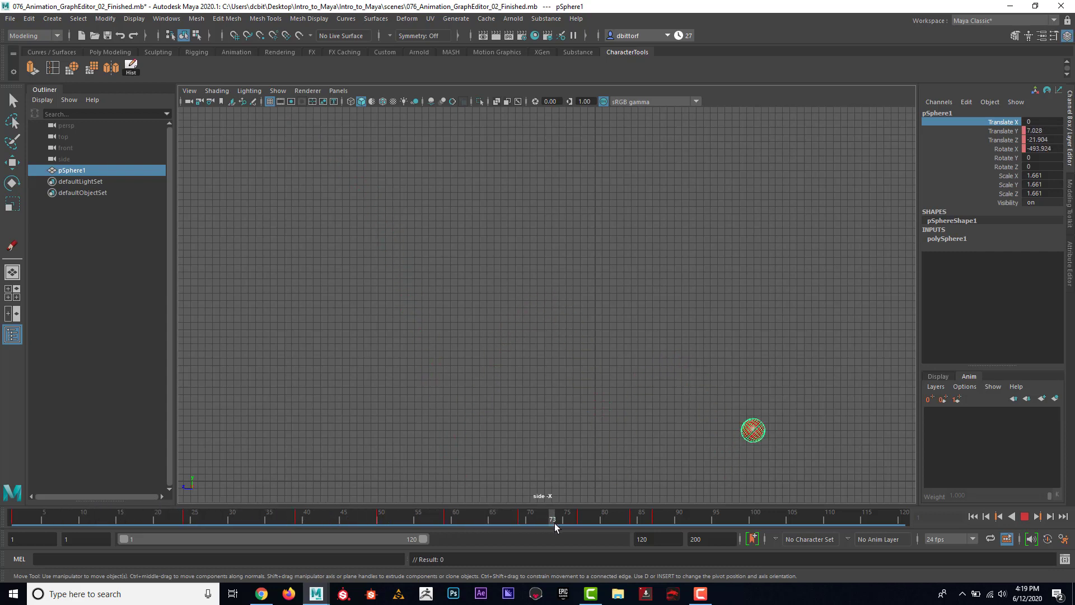
pyautogui.moveTo(663, 528); pyautogui.dragTo(12, 515)
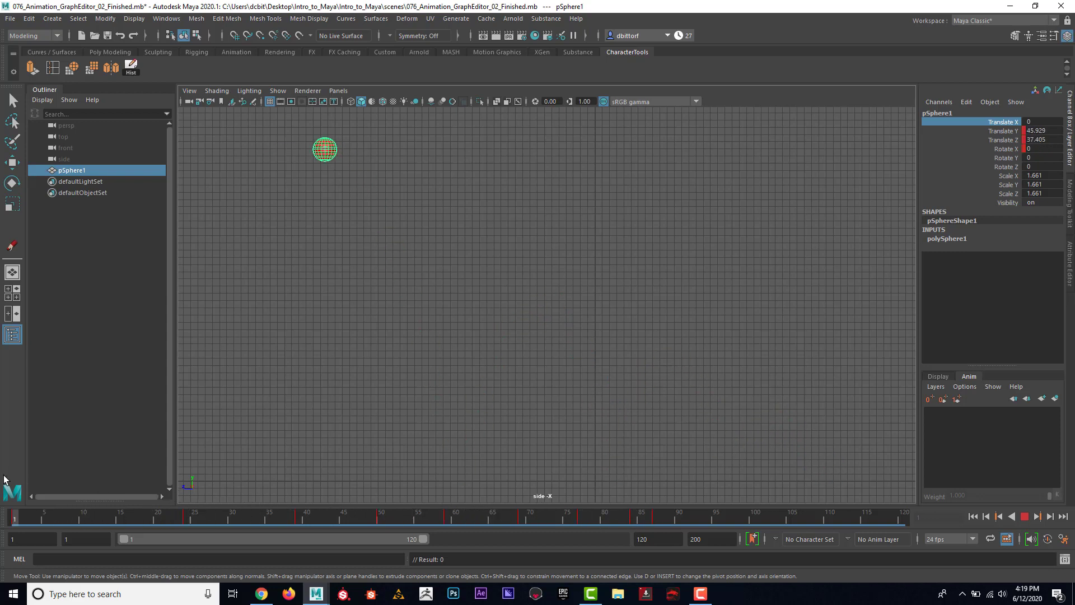
pyautogui.click(439, 309)
# Switch the viewport to the persp camera, bring the ball into view and select it
pyautogui.press('e')
pyautogui.click(332, 91)
pyautogui.moveTo(375, 102)
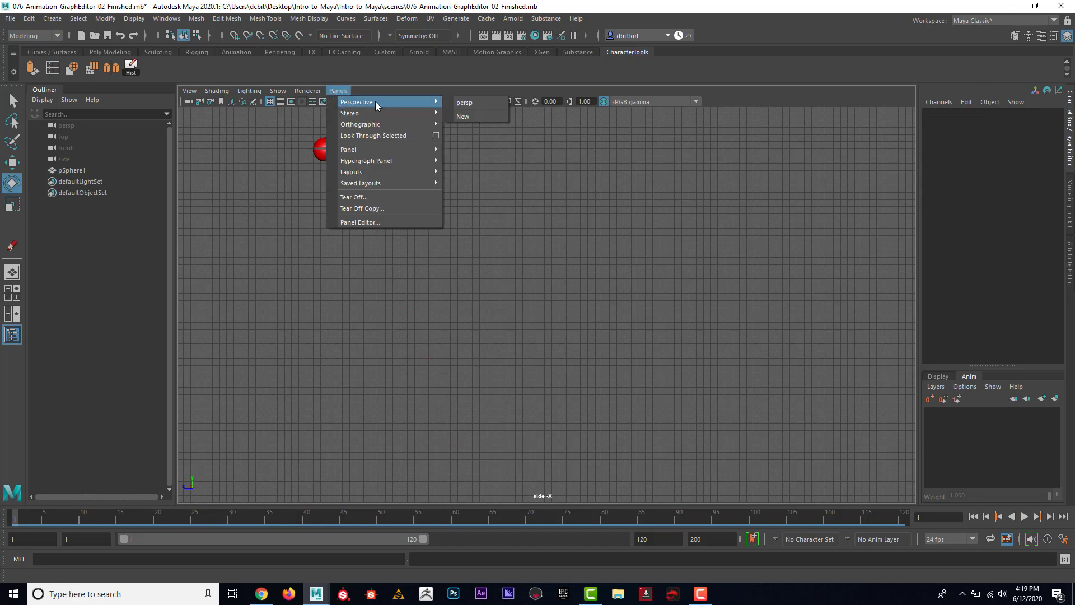
pyautogui.click(489, 103)
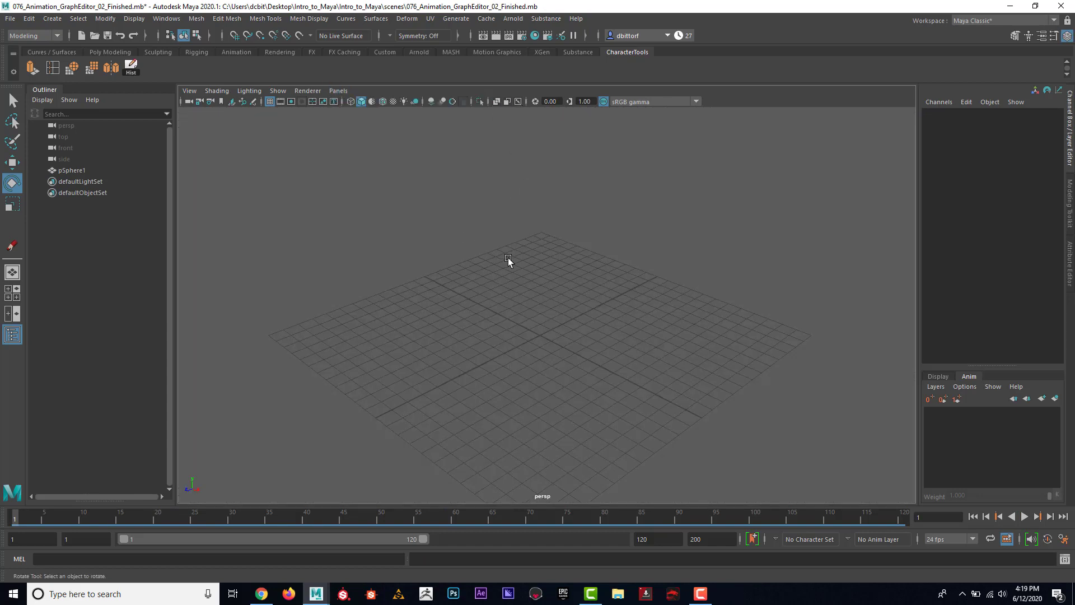
pyautogui.scroll(-10, 597, 298)
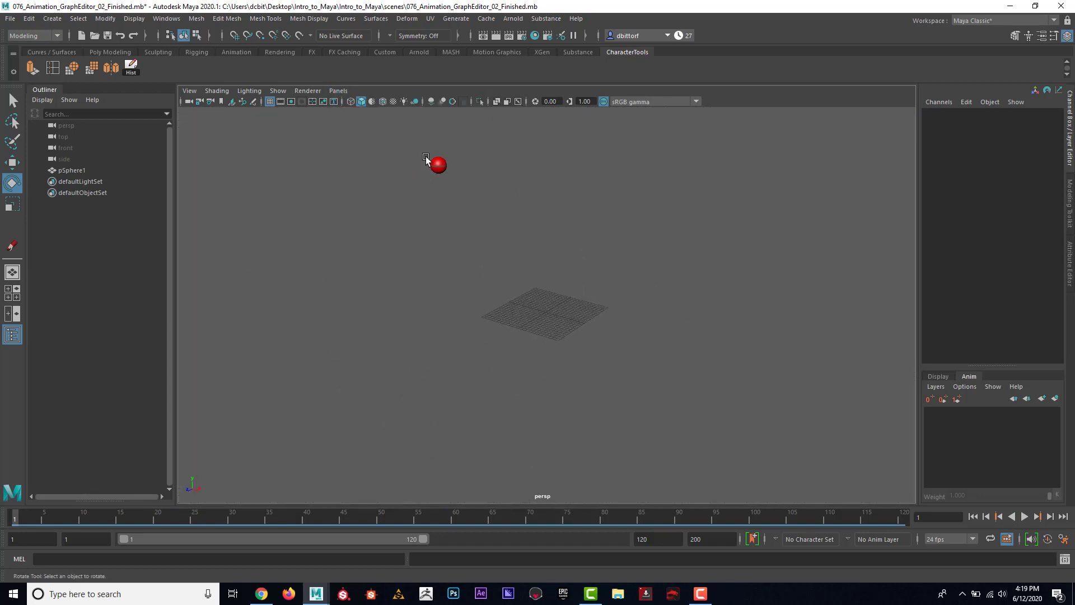
pyautogui.click(437, 165)
pyautogui.keyDown('alt'); pyautogui.moveTo(559, 228); pyautogui.dragTo(520, 246, button='middle'); pyautogui.keyUp('alt')
pyautogui.keyDown('alt'); pyautogui.moveTo(520, 247); pyautogui.dragTo(478, 271); pyautogui.keyUp('alt')
# Show the sphere's Move manipulator and preview the bounce in the perspective view from different angles
pyautogui.click(13, 162)
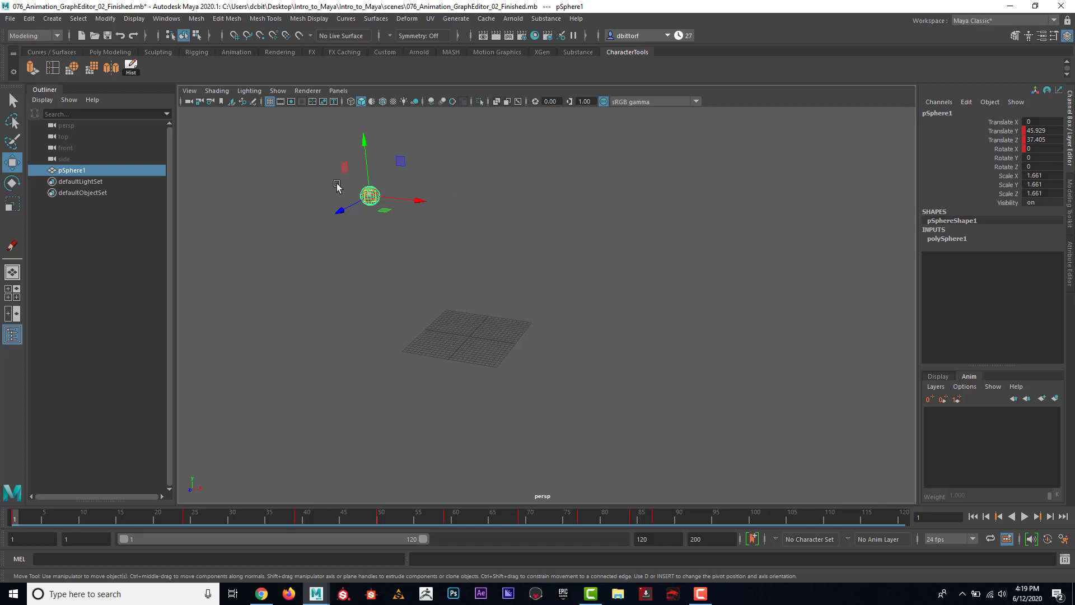
pyautogui.keyDown('alt'); pyautogui.moveTo(439, 227); pyautogui.dragTo(432, 235); pyautogui.keyUp('alt')
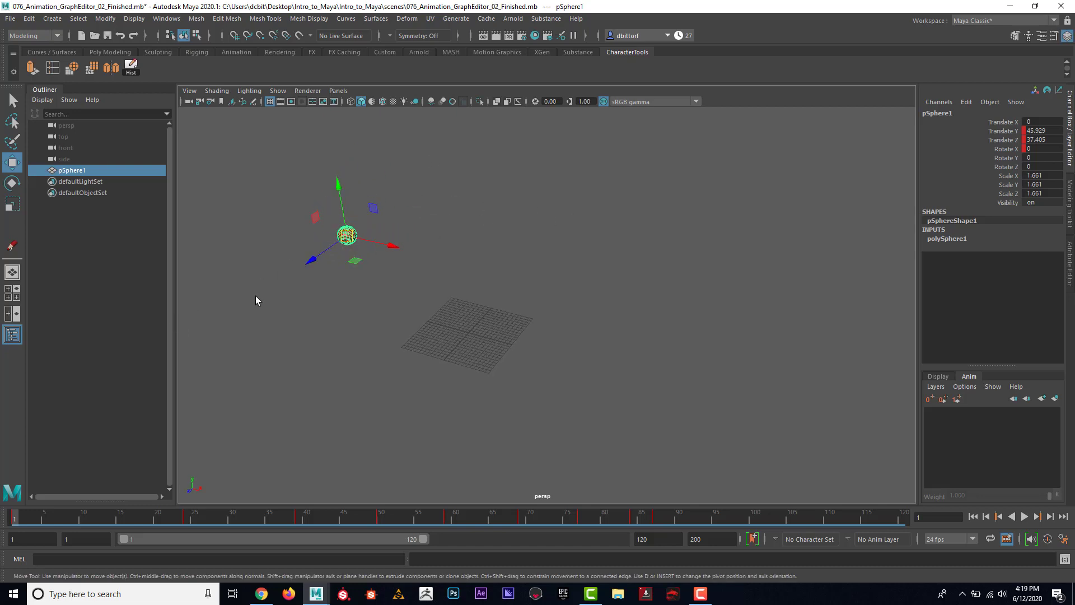
pyautogui.keyDown('alt'); pyautogui.moveTo(401, 187); pyautogui.dragTo(451, 257); pyautogui.keyUp('alt')
pyautogui.hotkey('alt', 'v')
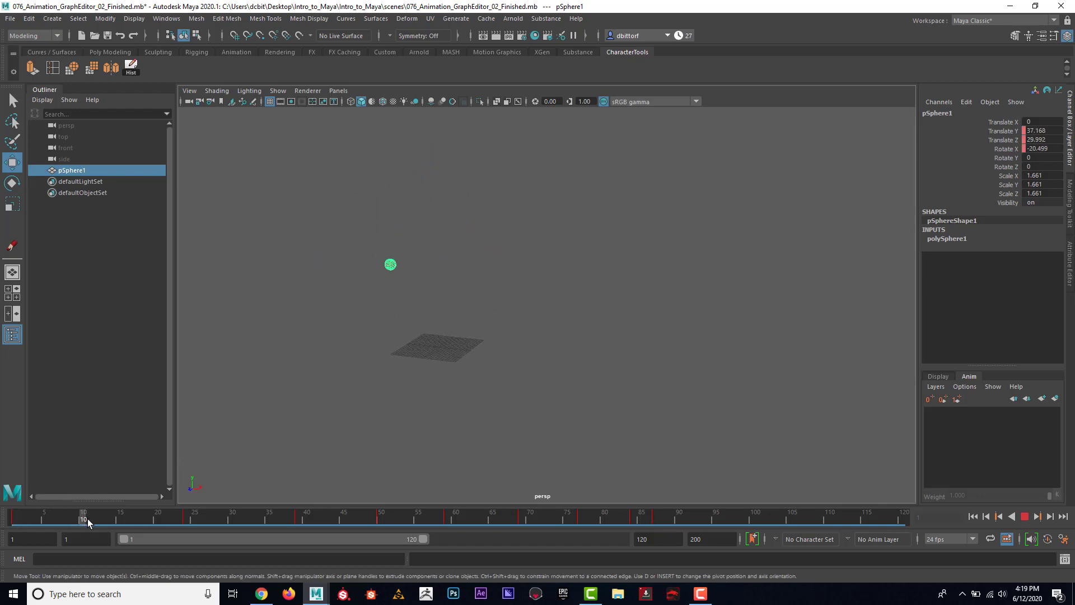
pyautogui.hotkey('alt', 'v')
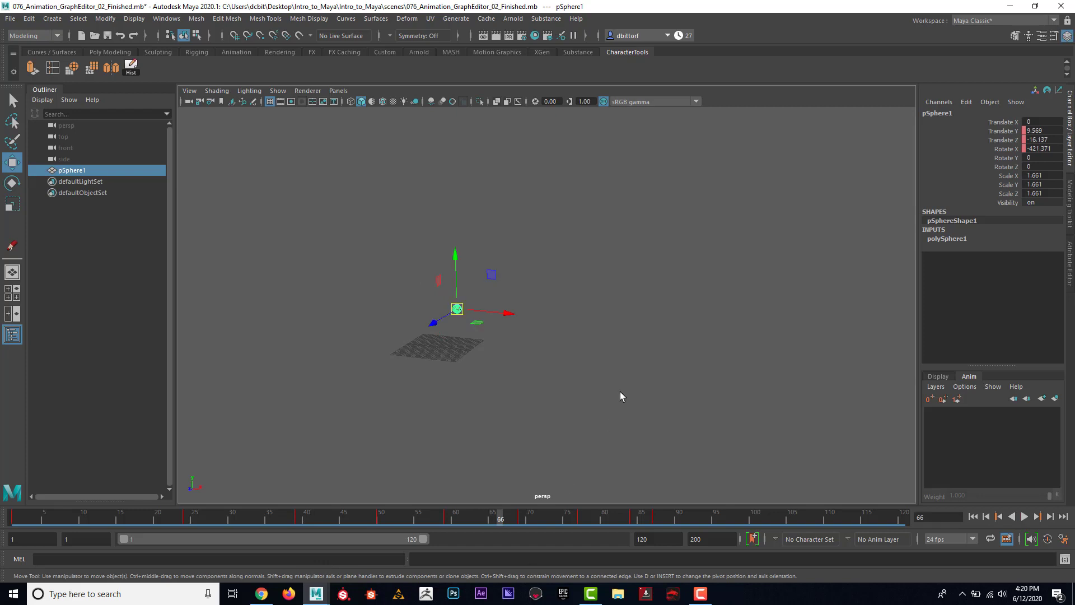
pyautogui.keyDown('alt'); pyautogui.moveTo(619, 396); pyautogui.dragTo(437, 408); pyautogui.keyUp('alt')
pyautogui.moveTo(259, 512); pyautogui.dragTo(106, 512)
pyautogui.hotkey('alt', 'v')
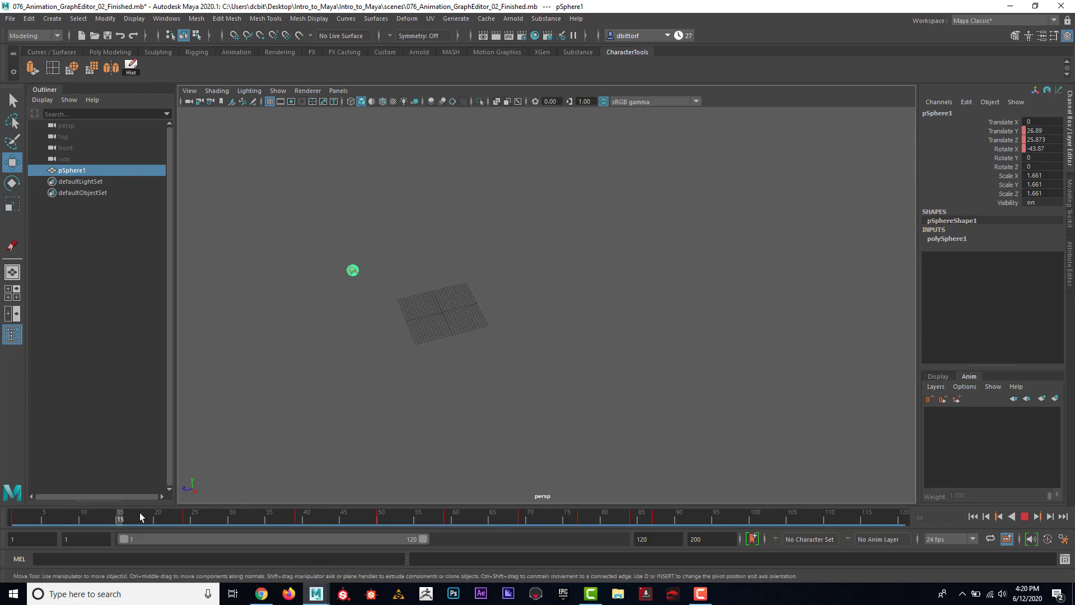
pyautogui.moveTo(398, 536); pyautogui.dragTo(41, 516)
# Preview the bounce from the side and along its direction of travel, ending on frame 1
pyautogui.keyDown('alt'); pyautogui.moveTo(341, 310); pyautogui.dragTo(340, 243); pyautogui.keyUp('alt')
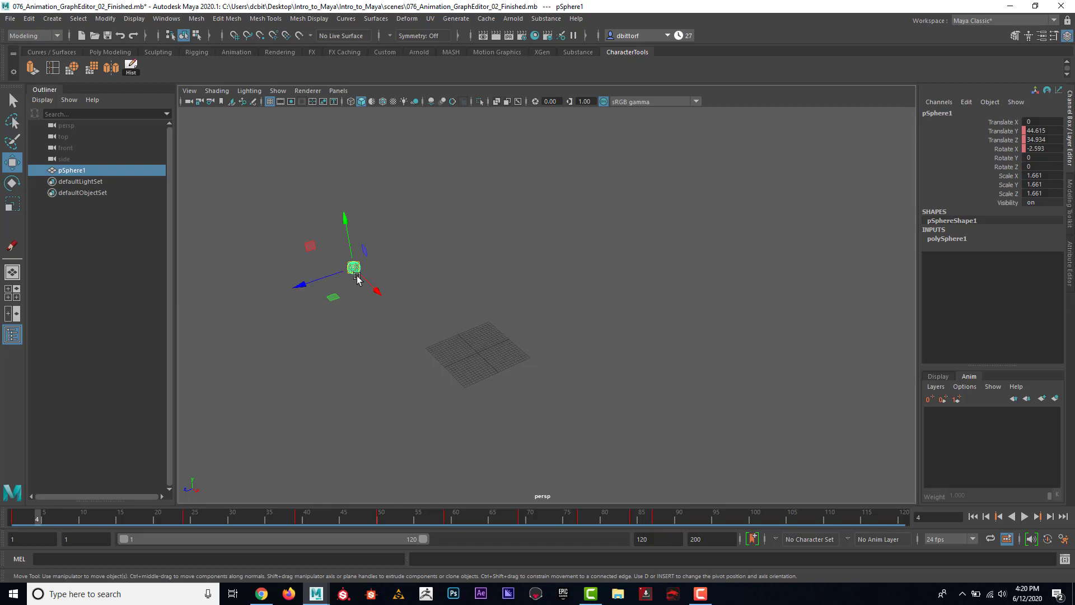
pyautogui.hotkey('alt', 'v')
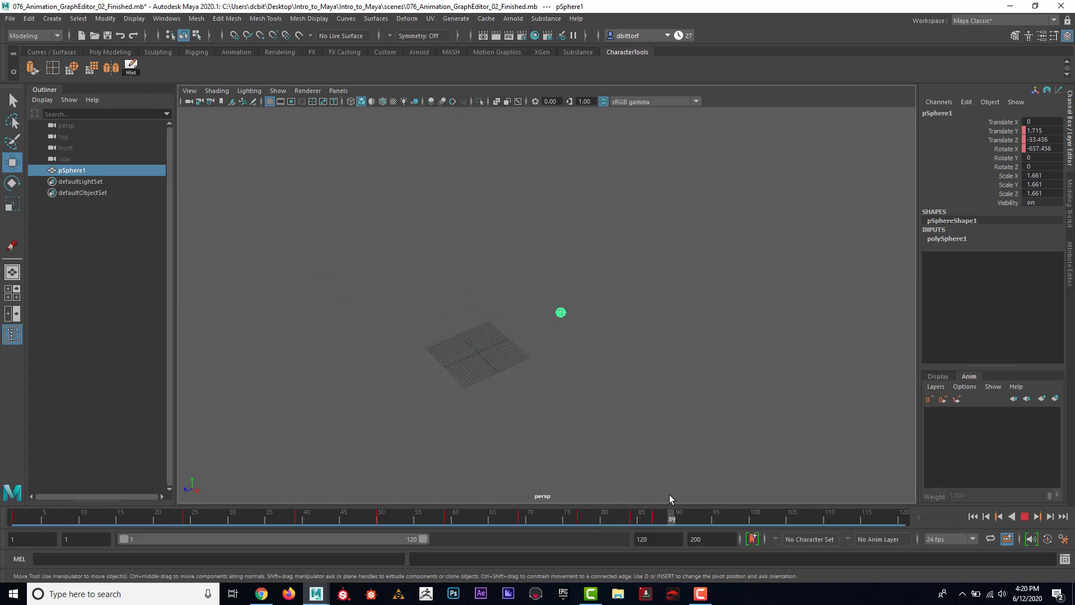
pyautogui.moveTo(552, 495); pyautogui.dragTo(10, 495)
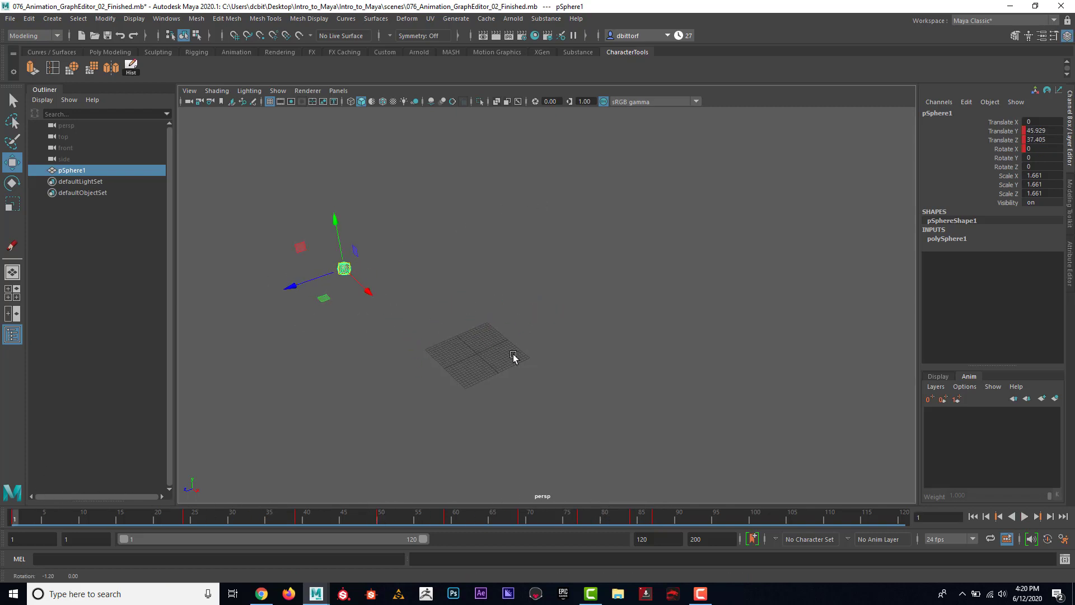
pyautogui.keyDown('alt'); pyautogui.moveTo(513, 357); pyautogui.dragTo(590, 343); pyautogui.keyUp('alt')
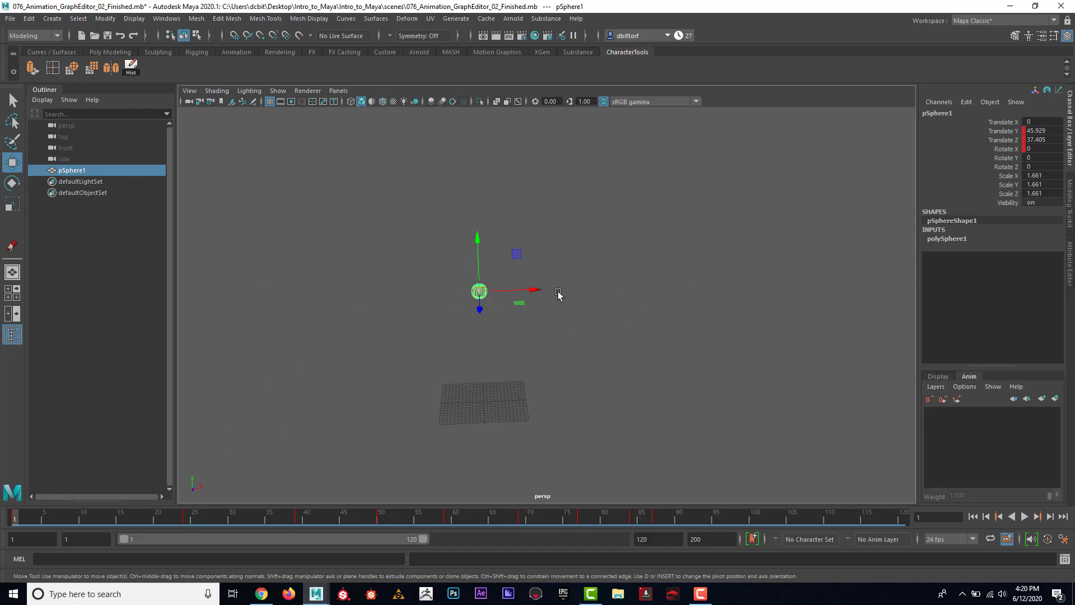
pyautogui.hotkey('alt', 'v')
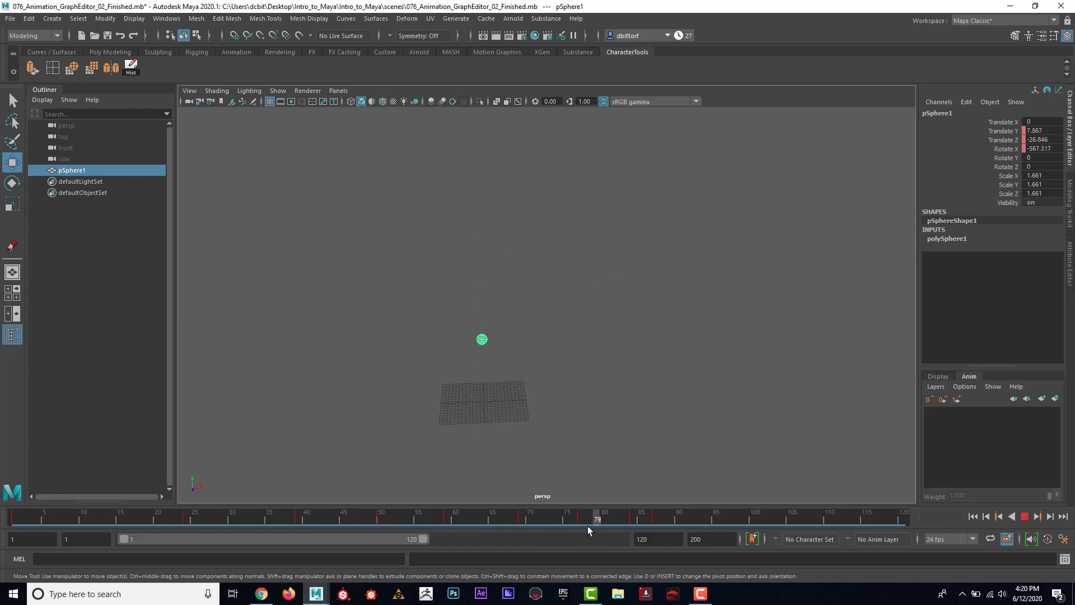
pyautogui.press('Escape')
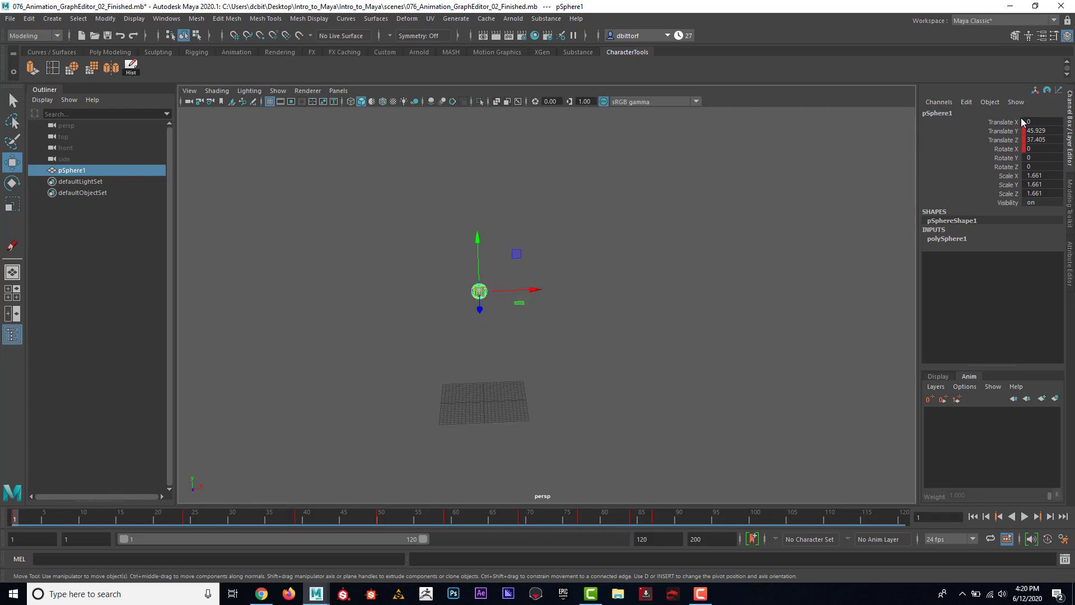
# Show the sphere's Rotate manipulator and bring the sphere up close in the perspective view
pyautogui.keyDown('alt'); pyautogui.moveTo(722, 243); pyautogui.dragTo(563, 261); pyautogui.keyUp('alt')
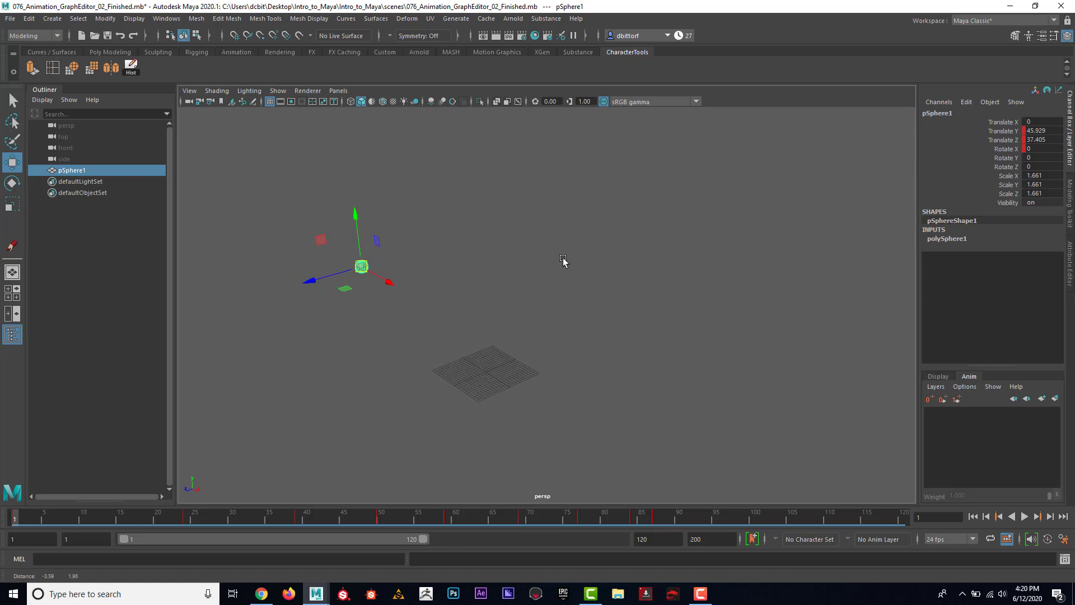
pyautogui.keyDown('alt'); pyautogui.moveTo(562, 260); pyautogui.dragTo(581, 261, button='right'); pyautogui.keyUp('alt')
pyautogui.click(13, 185)
pyautogui.keyDown('alt'); pyautogui.moveTo(449, 274); pyautogui.dragTo(463, 297, button='middle'); pyautogui.keyUp('alt')
pyautogui.keyDown('alt'); pyautogui.moveTo(463, 298); pyautogui.dragTo(520, 301, button='right'); pyautogui.keyUp('alt')
pyautogui.keyDown('alt'); pyautogui.moveTo(520, 301); pyautogui.dragTo(314, 382); pyautogui.keyUp('alt')
pyautogui.keyDown('alt'); pyautogui.moveTo(314, 381); pyautogui.dragTo(540, 408, button='right'); pyautogui.keyUp('alt')
pyautogui.keyDown('alt'); pyautogui.moveTo(539, 408); pyautogui.dragTo(338, 398); pyautogui.keyUp('alt')
pyautogui.keyDown('alt'); pyautogui.moveTo(338, 398); pyautogui.dragTo(402, 393, button='right'); pyautogui.keyUp('alt')
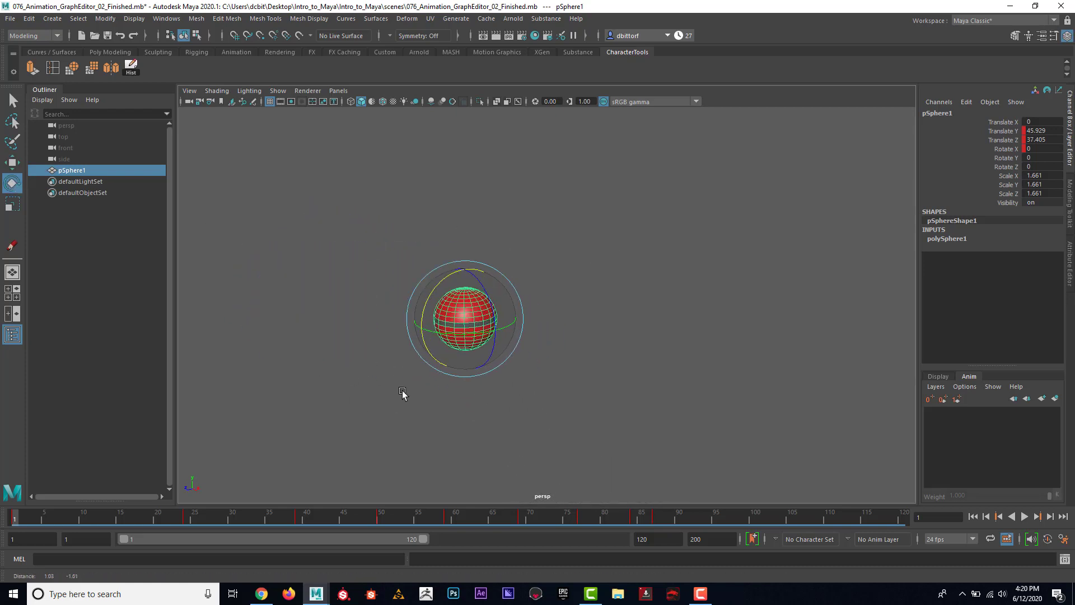
# Try rotating the sphere about its X axis at frame 1 and undo the rotation
pyautogui.moveTo(405, 354); pyautogui.dragTo(402, 322)
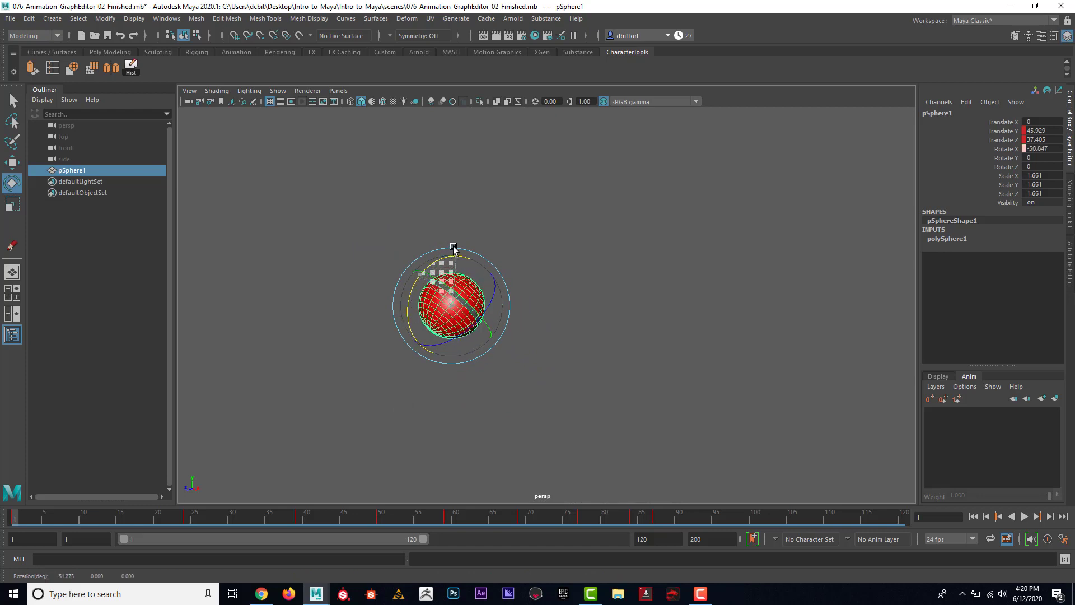
pyautogui.moveTo(421, 278); pyautogui.dragTo(398, 267)
pyautogui.hotkey('ctrl', 'z')
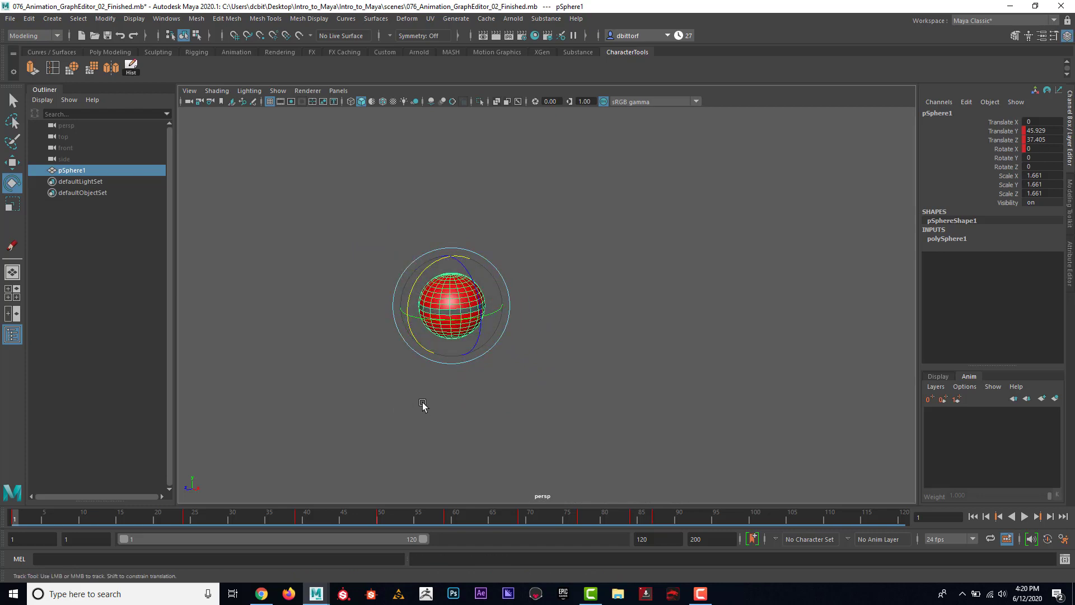
# Try rotating the sphere about its Y axis and about its Z axis, undoing each rotation
pyautogui.keyDown('alt'); pyautogui.moveTo(422, 403); pyautogui.dragTo(425, 397); pyautogui.keyUp('alt')
pyautogui.scroll(2, 425, 397)
pyautogui.scroll(-3, 521, 334)
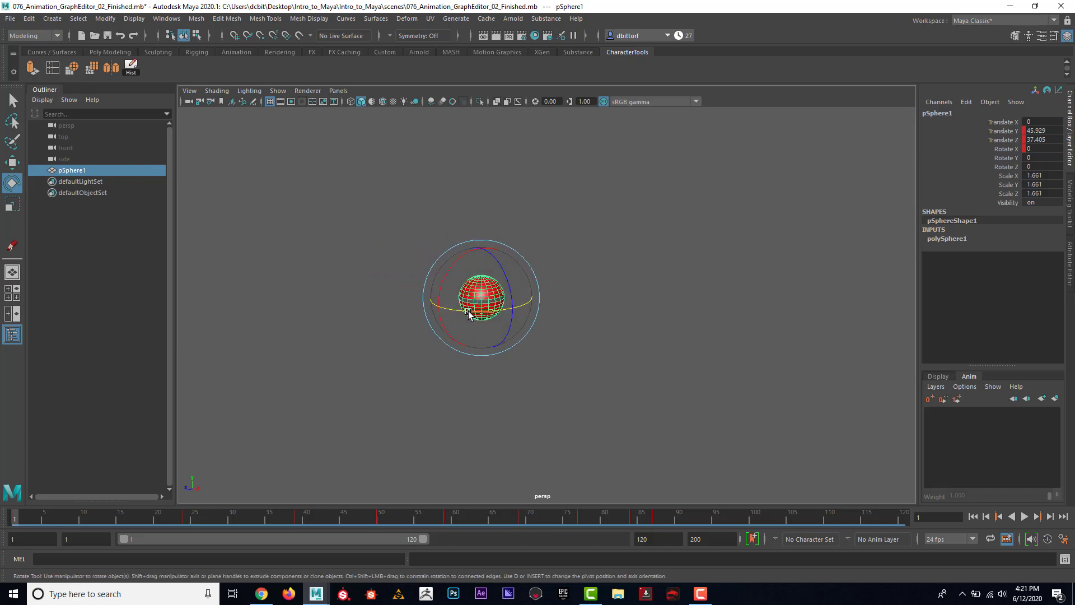
pyautogui.moveTo(469, 314)
pyautogui.mouseDown()
pyautogui.moveTo(532, 304)
pyautogui.moveTo(538, 364)
pyautogui.moveTo(506, 305)
pyautogui.moveTo(468, 306)
pyautogui.mouseUp()
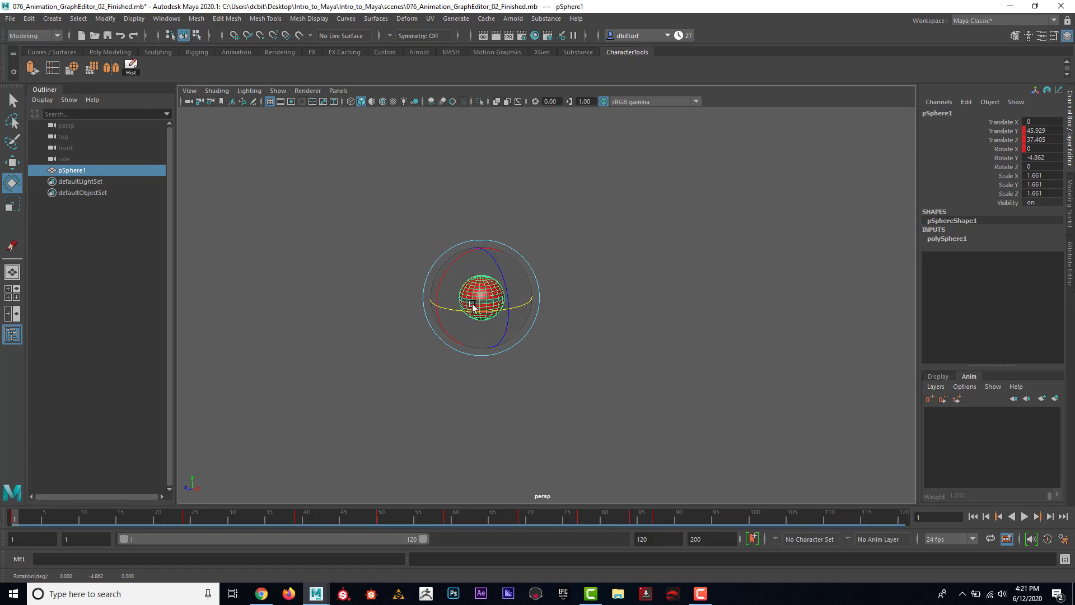
pyautogui.hotkey('ctrl', 'z')
pyautogui.moveTo(498, 261)
pyautogui.mouseDown()
pyautogui.moveTo(509, 285)
pyautogui.moveTo(502, 333)
pyautogui.moveTo(483, 264)
pyautogui.moveTo(501, 291)
pyautogui.moveTo(477, 254)
pyautogui.moveTo(493, 261)
pyautogui.mouseUp()
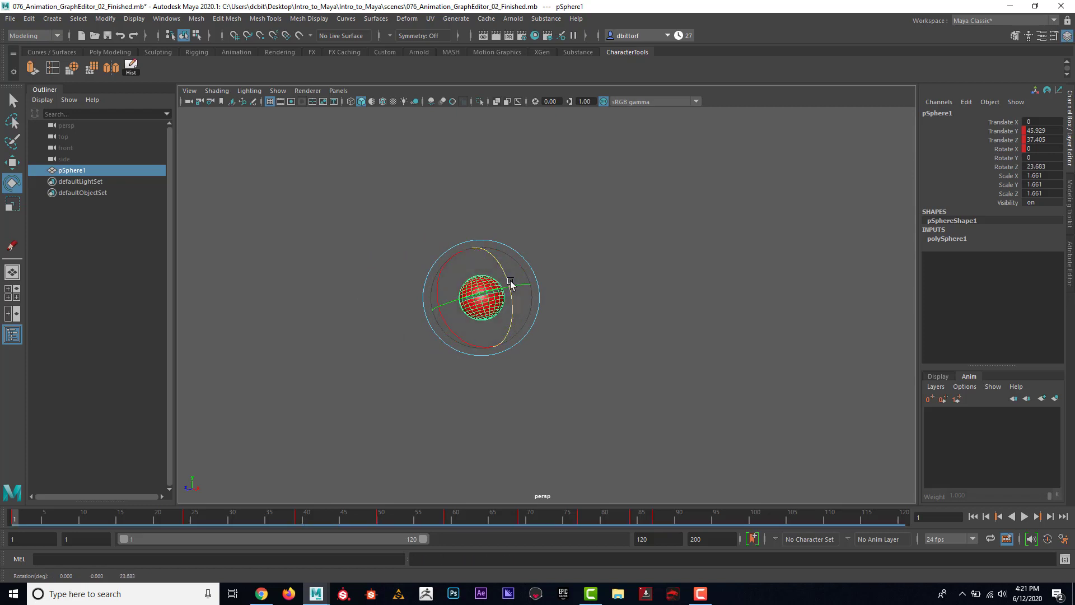
pyautogui.hotkey('ctrl', 'z')
# Try the sphere's X-axis rotation once more and undo it
pyautogui.keyDown('alt'); pyautogui.moveTo(567, 319); pyautogui.dragTo(466, 317, button='middle'); pyautogui.keyUp('alt')
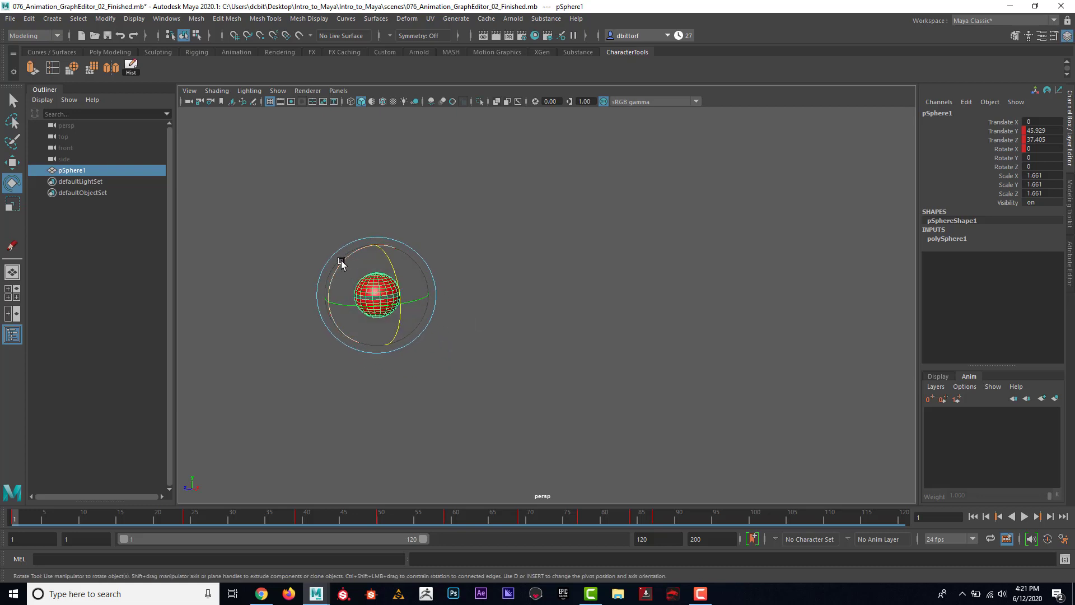
pyautogui.moveTo(343, 263)
pyautogui.mouseDown()
pyautogui.moveTo(350, 253)
pyautogui.moveTo(338, 273)
pyautogui.moveTo(396, 245)
pyautogui.moveTo(348, 261)
pyautogui.mouseUp()
pyautogui.hotkey('ctrl', 'z')
# Preview the bounce with the sphere deselected while viewing it from the side, and return to frame 1
pyautogui.keyDown('alt'); pyautogui.moveTo(603, 338); pyautogui.dragTo(301, 329, button='right'); pyautogui.keyUp('alt')
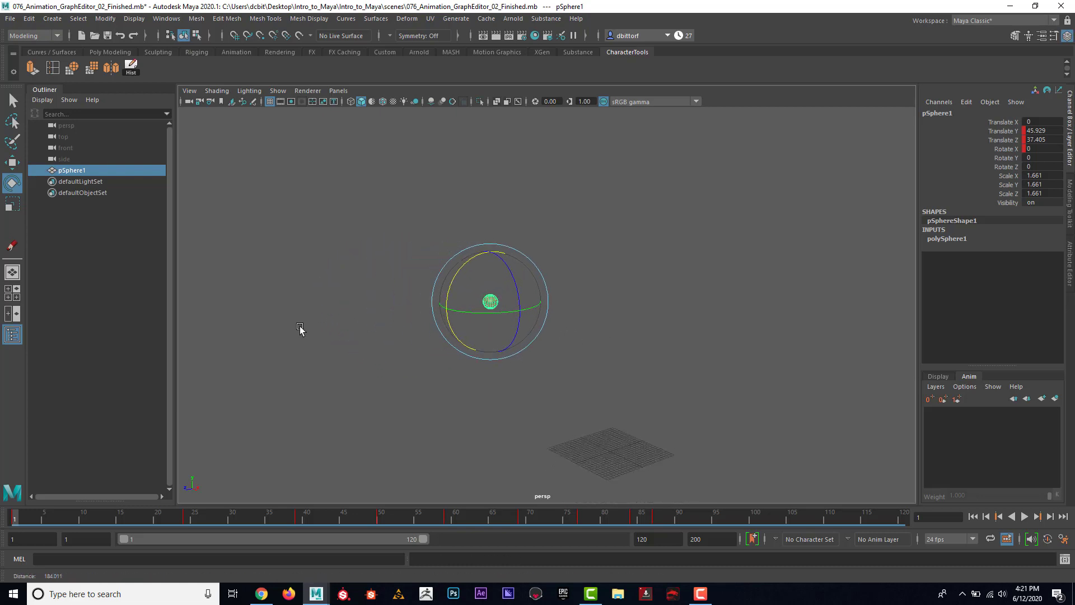
pyautogui.keyDown('alt'); pyautogui.moveTo(554, 350); pyautogui.dragTo(485, 324, button='middle'); pyautogui.keyUp('alt')
pyautogui.keyDown('alt'); pyautogui.moveTo(485, 324); pyautogui.dragTo(544, 330, button='right'); pyautogui.keyUp('alt')
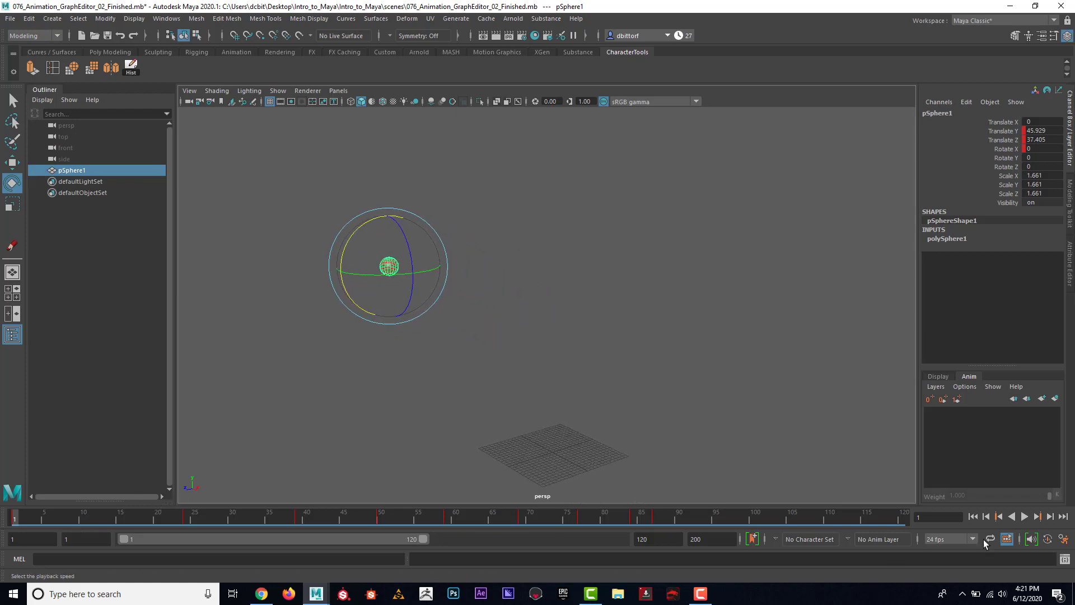
pyautogui.click(1024, 516)
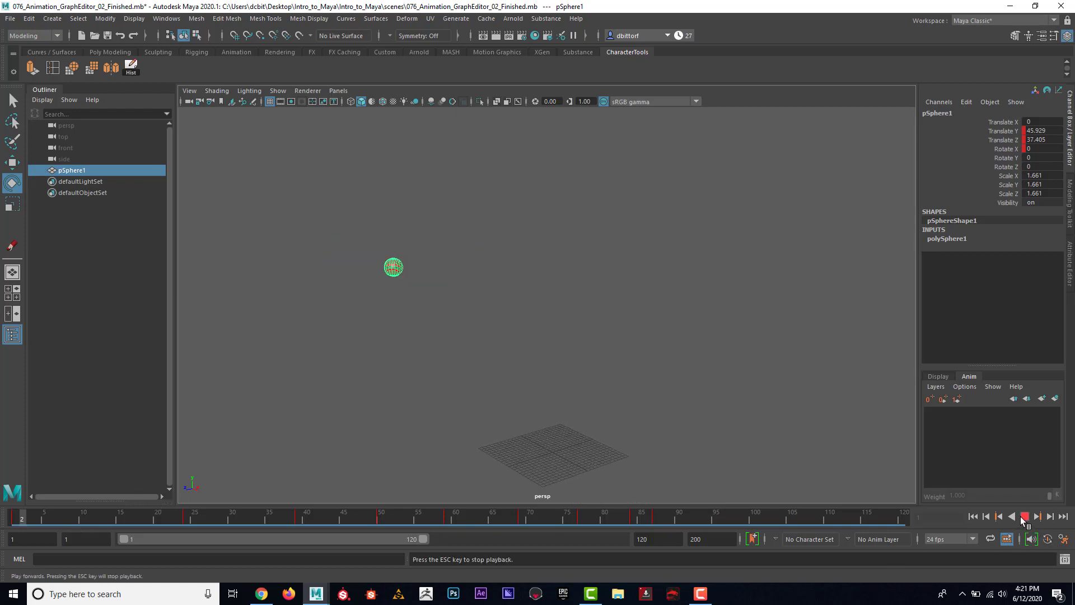
pyautogui.click(840, 407)
pyautogui.scroll(1, 830, 405)
pyautogui.keyDown('alt'); pyautogui.moveTo(830, 404); pyautogui.dragTo(816, 402, button='middle'); pyautogui.keyUp('alt')
pyautogui.keyDown('alt'); pyautogui.moveTo(766, 383); pyautogui.dragTo(765, 390); pyautogui.keyUp('alt')
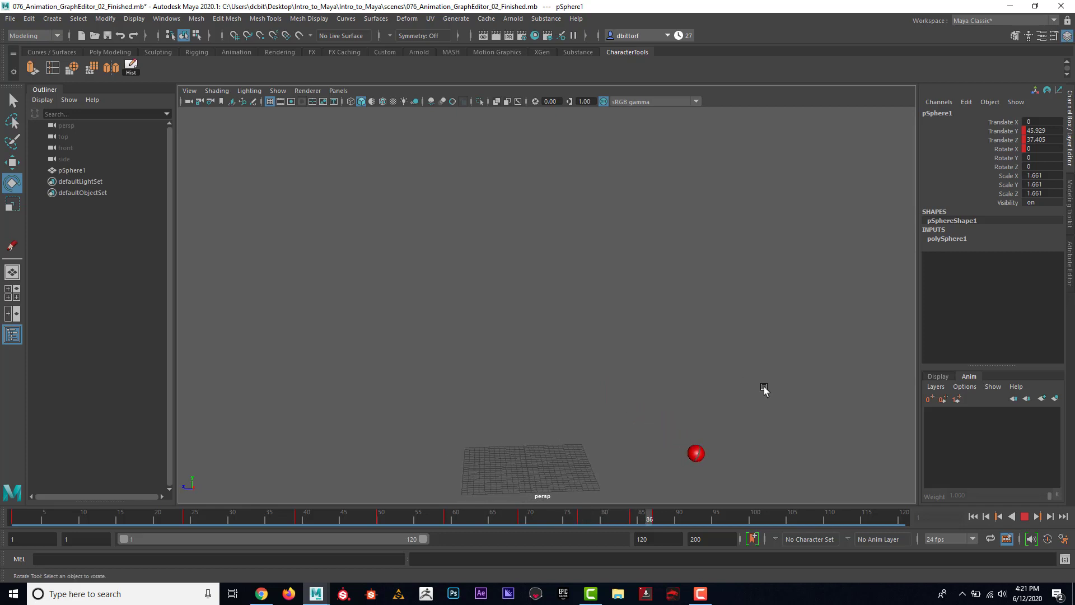
pyautogui.keyDown('alt'); pyautogui.moveTo(765, 390); pyautogui.dragTo(769, 345, button='middle'); pyautogui.keyUp('alt')
pyautogui.click(1025, 516)
pyautogui.click(975, 517)
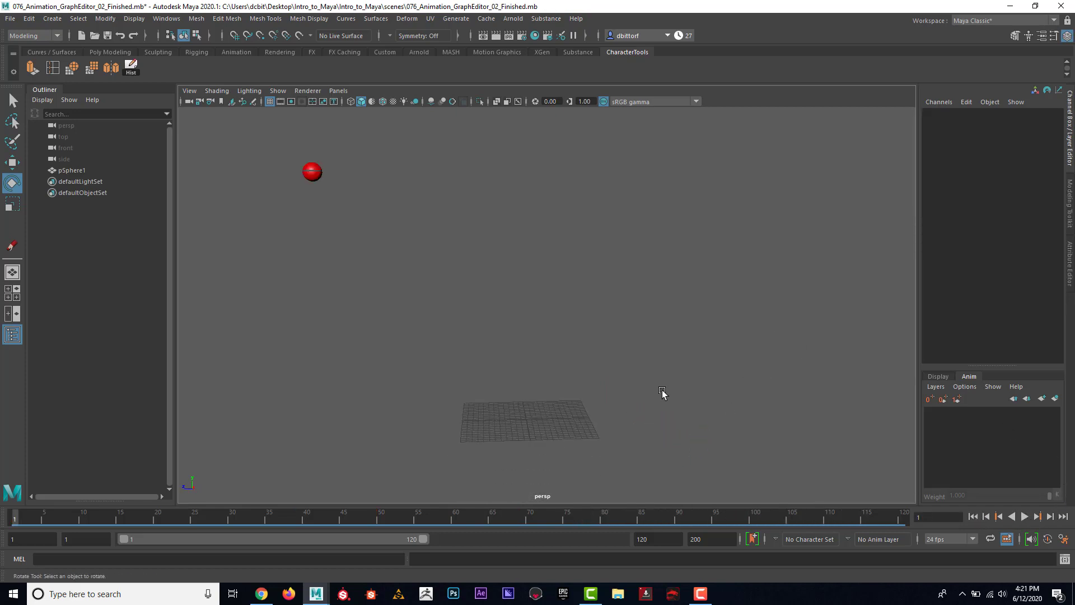
# Play the bounce again up to frame 98, select the sphere and scrub back to frame 1
pyautogui.keyDown('alt'); pyautogui.moveTo(662, 394); pyautogui.dragTo(686, 410, button='middle'); pyautogui.keyUp('alt')
pyautogui.keyDown('alt'); pyautogui.moveTo(687, 410); pyautogui.dragTo(659, 401, button='right'); pyautogui.keyUp('alt')
pyautogui.click(1025, 517)
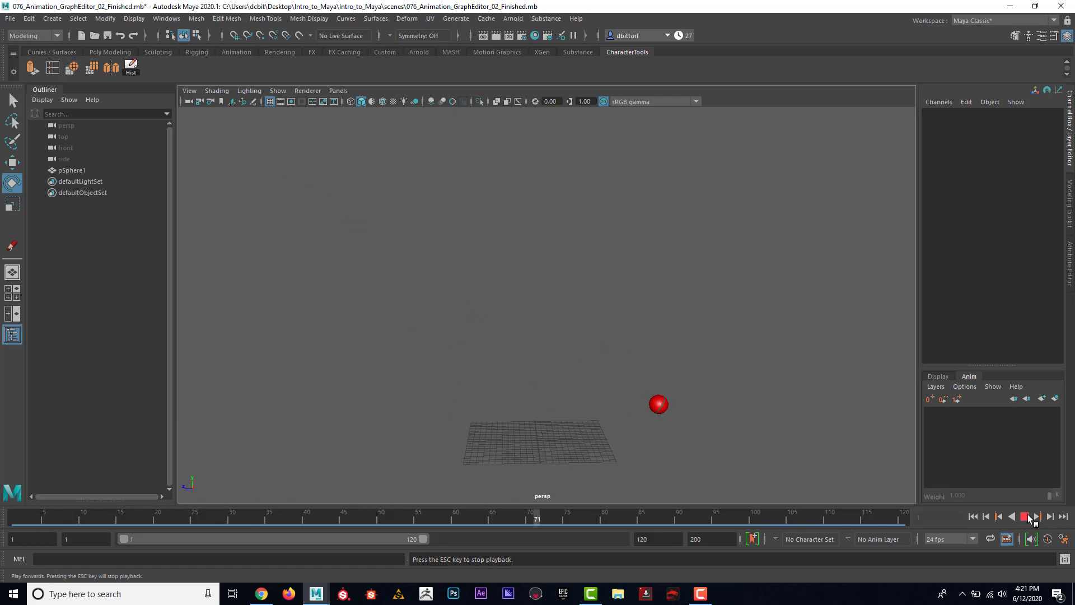
pyautogui.click(1028, 517)
pyautogui.click(728, 429)
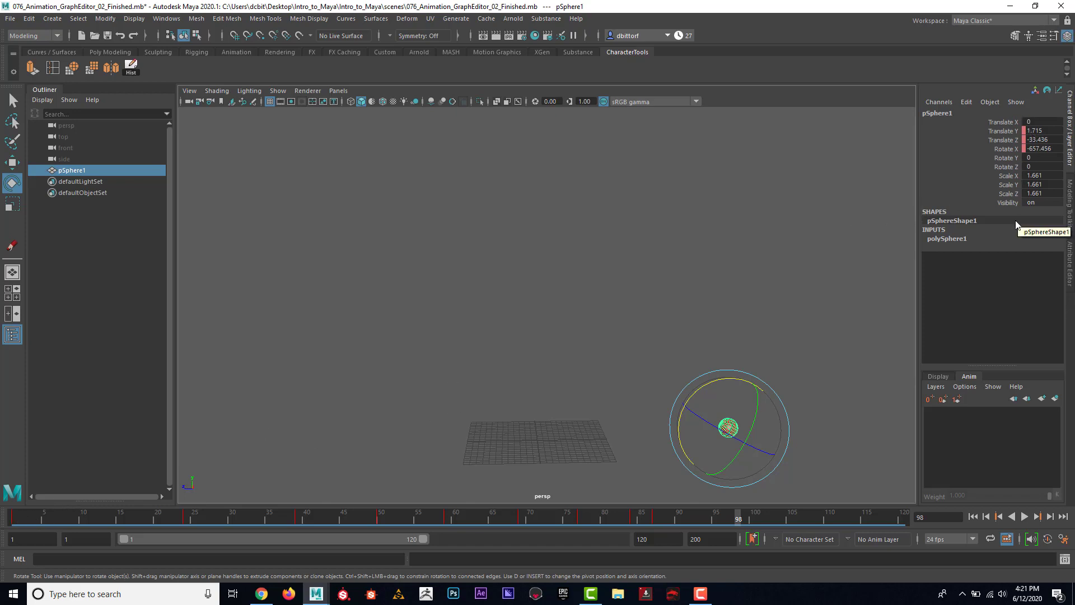
pyautogui.moveTo(738, 514)
pyautogui.mouseDown()
pyautogui.moveTo(298, 511)
pyautogui.moveTo(96, 496)
pyautogui.moveTo(17, 507)
pyautogui.moveTo(165, 508)
pyautogui.moveTo(375, 487)
pyautogui.moveTo(642, 490)
pyautogui.moveTo(355, 467)
pyautogui.moveTo(22, 470)
pyautogui.mouseUp()
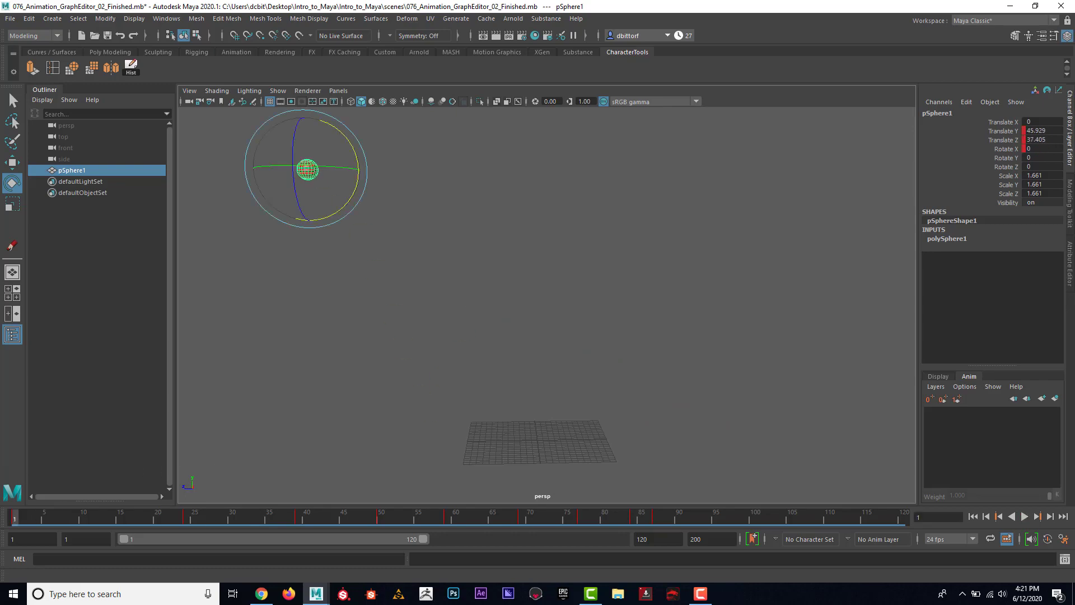